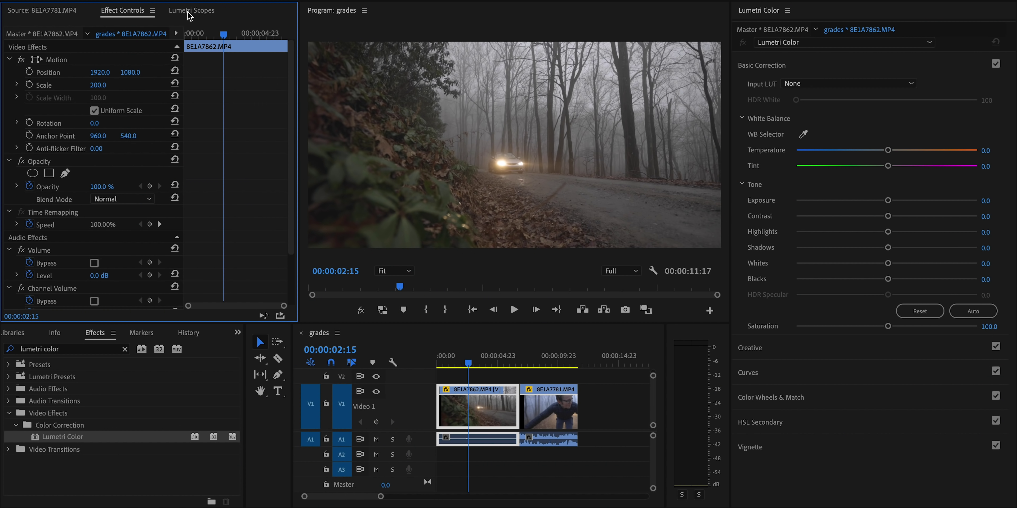
Bring up the Lumetri Scopes and lower the forest road clip's Blacks to -37.3 in Basic Correction
left_click(189, 12)
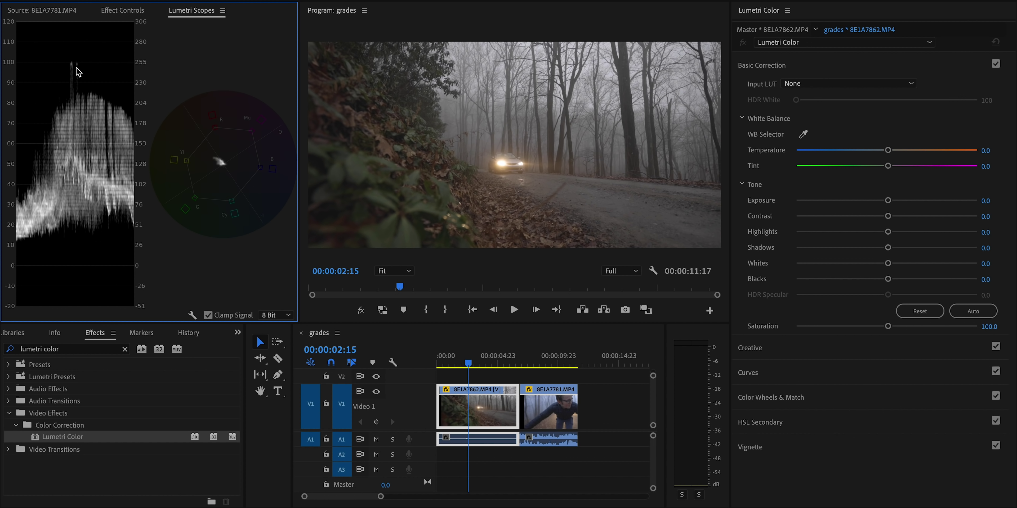
left_click(15, 63)
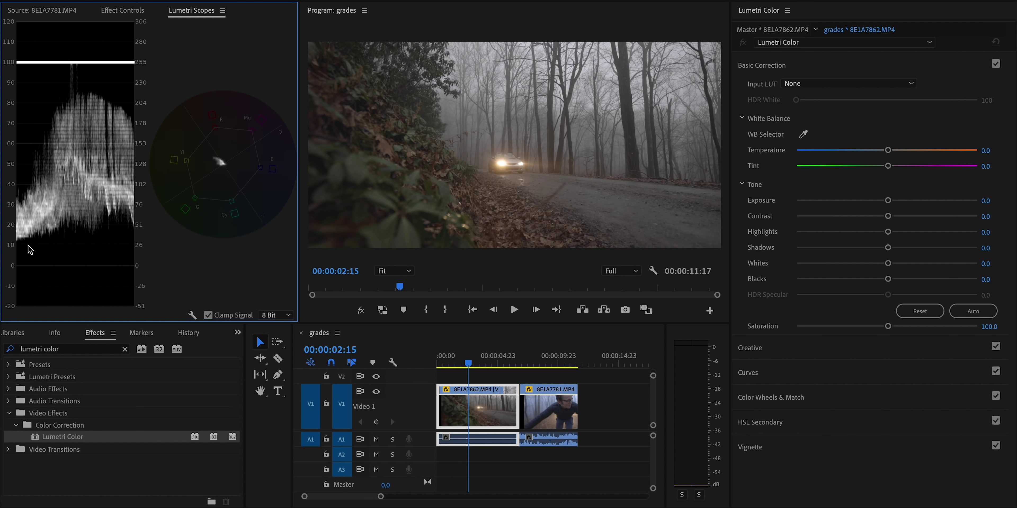
left_click(16, 266)
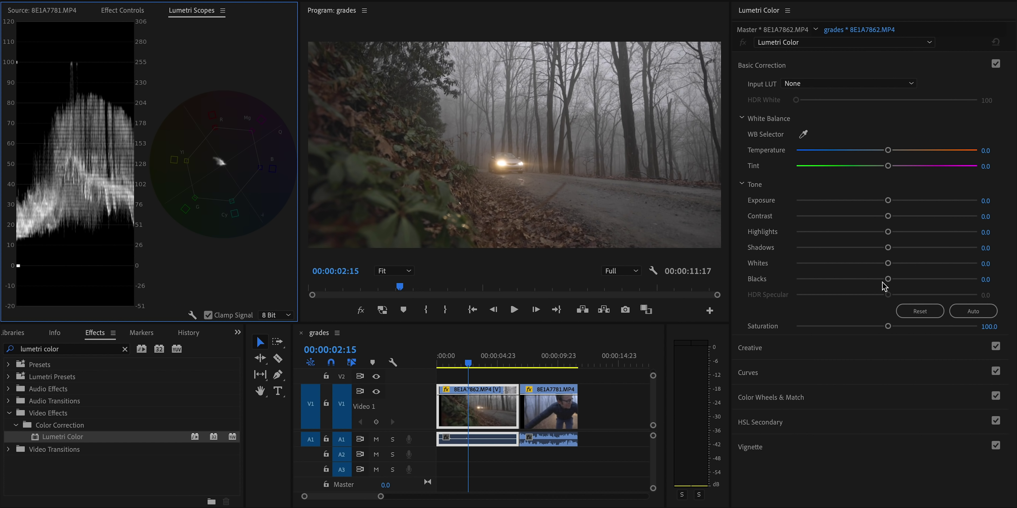
left_click_drag(889, 281, 853, 285)
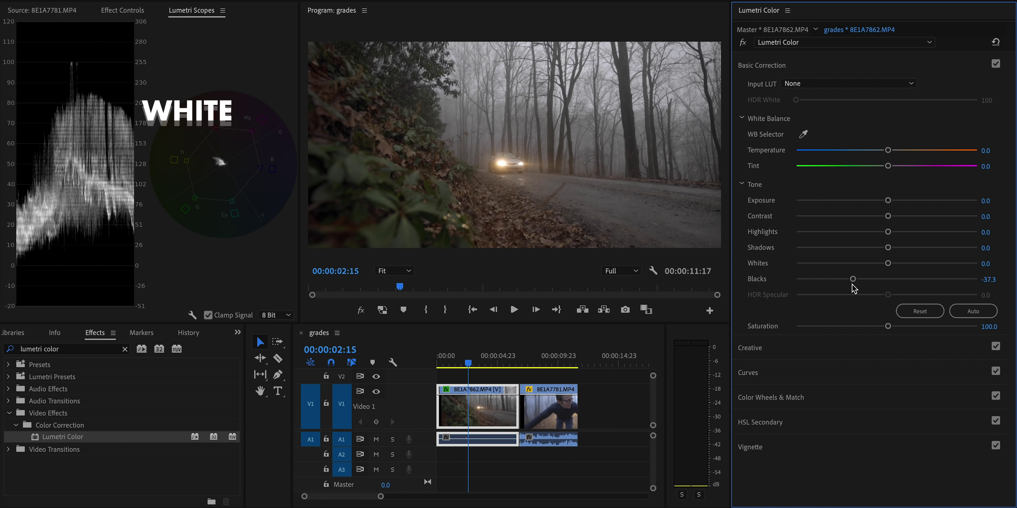
Sample the white balance from the pale fog between the trees and set Saturation to 130
left_click(803, 135)
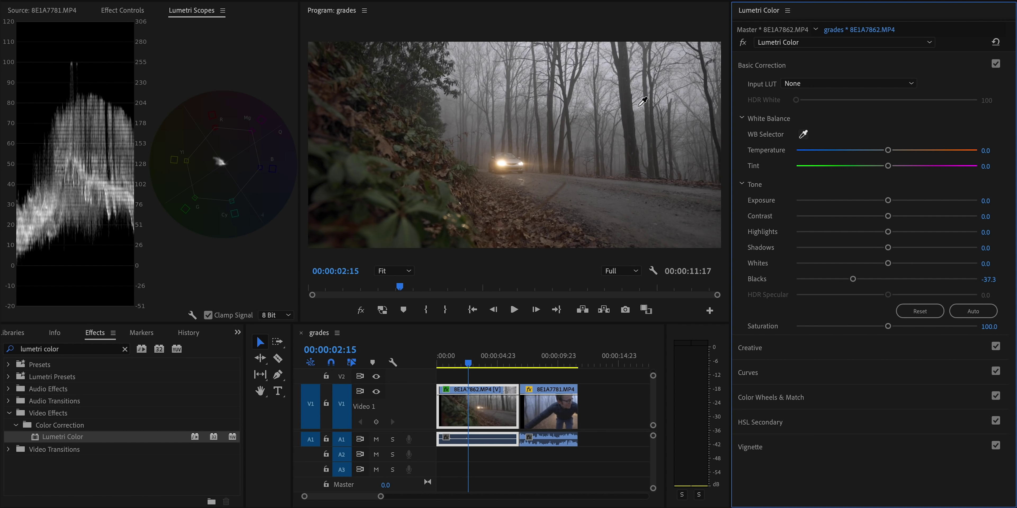
left_click(665, 100)
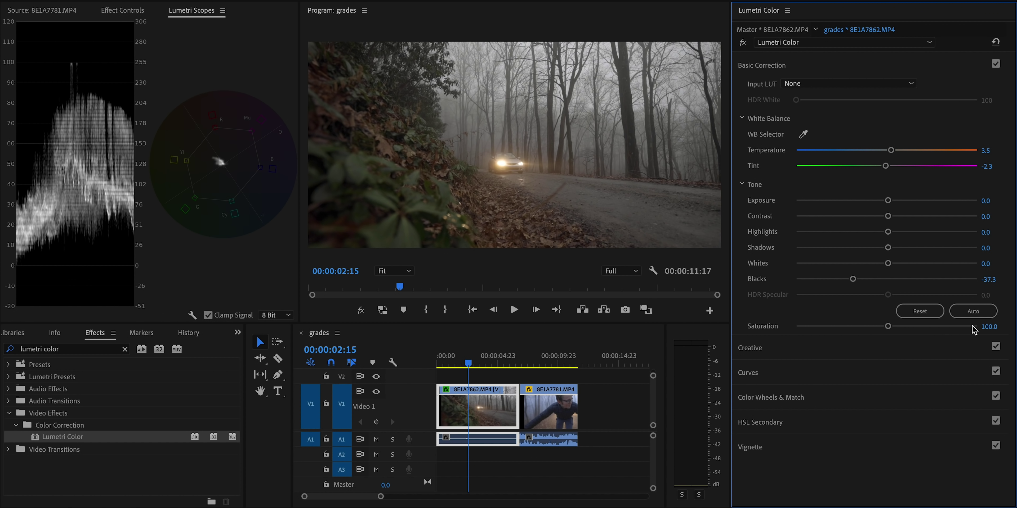
left_click(989, 327)
type("130")
key("Return")
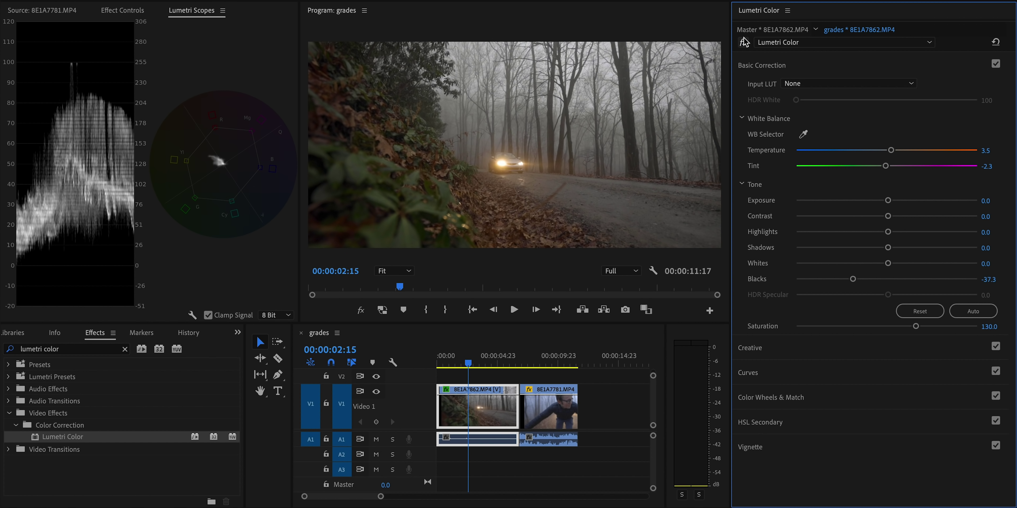
Compare the forest road shot with its Lumetri Color correction switched off and on
left_click(743, 43)
left_click(744, 42)
left_click(744, 43)
left_click(743, 43)
left_click(744, 43)
left_click(743, 42)
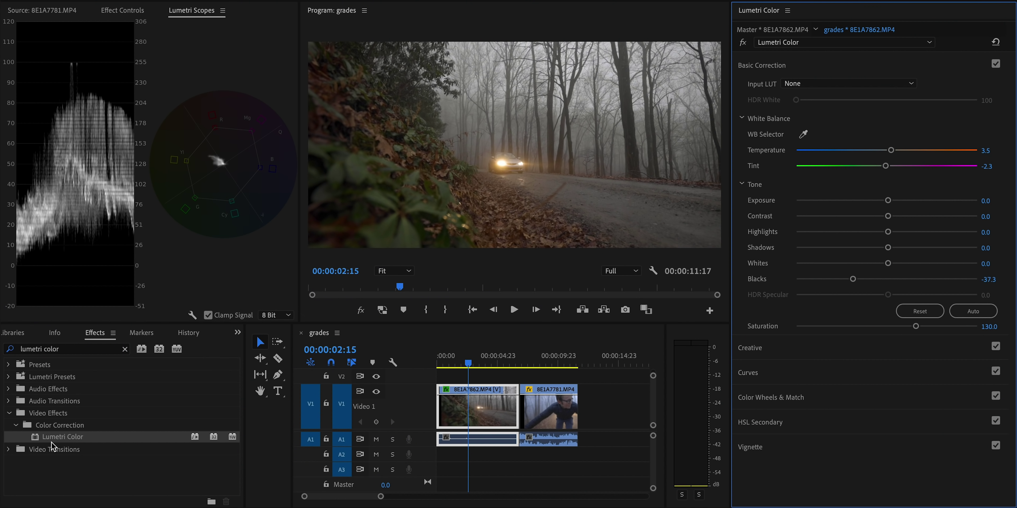
Add a second Lumetri Color effect to the forest road clip and open its Curves section
left_click(51, 437)
left_click_drag(52, 438, 489, 400)
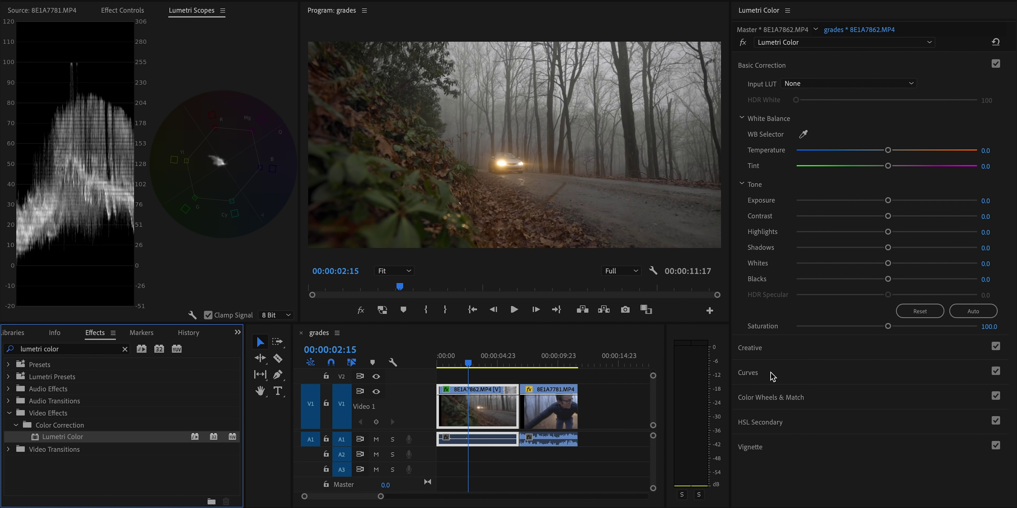
left_click(750, 373)
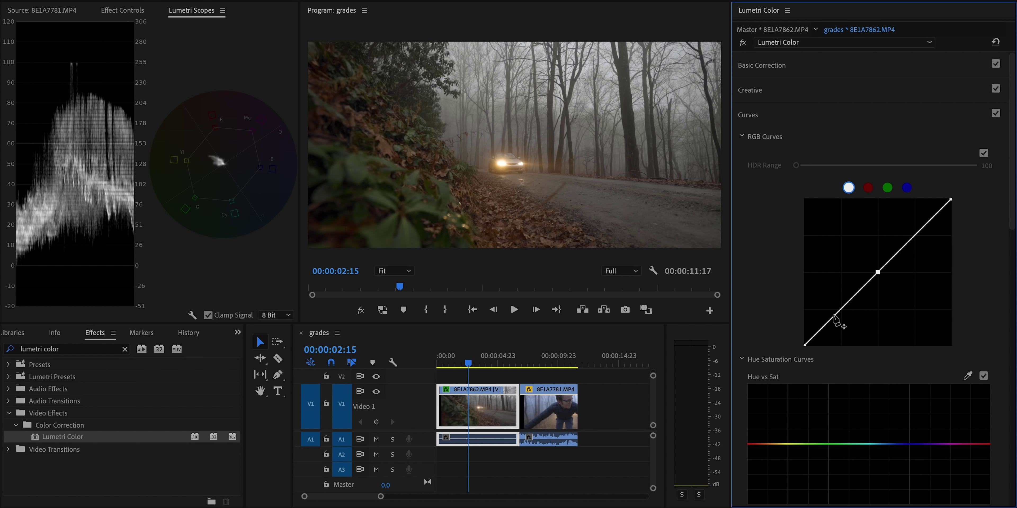
Shape the white RGB curve into a contrast curve with a lowered shadow point and an anchored highlight point
left_click_drag(876, 273, 886, 303)
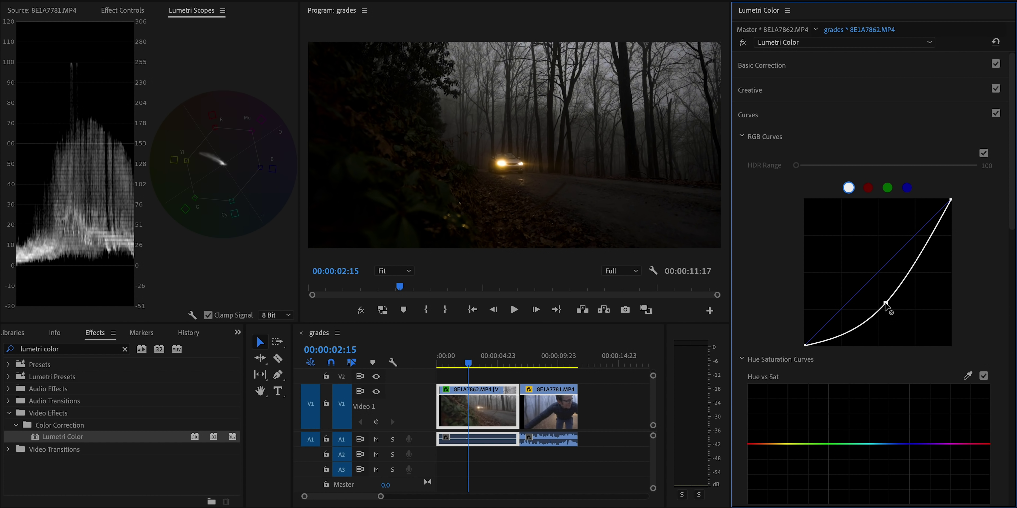
double_click(885, 303)
left_click(835, 314)
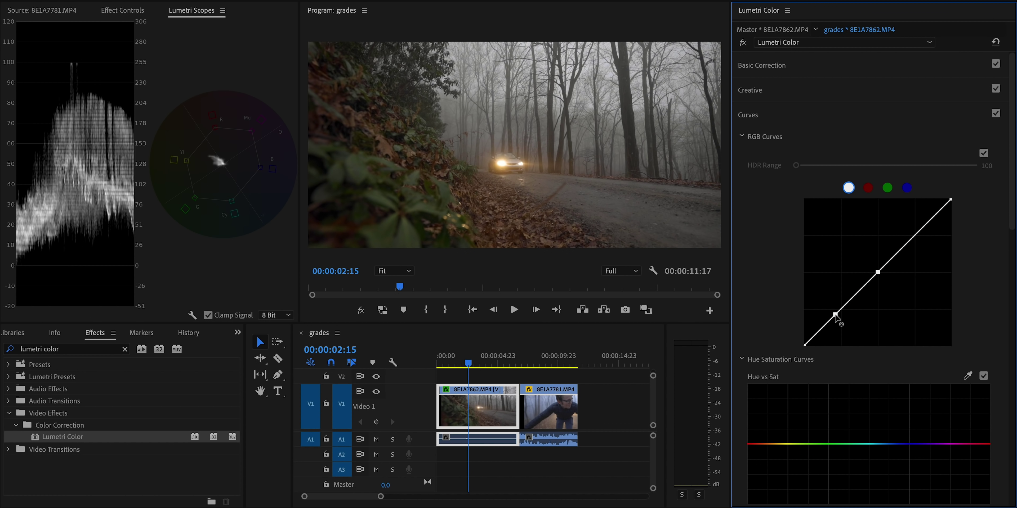
left_click_drag(835, 314, 840, 320)
left_click(877, 272)
left_click_drag(878, 273, 913, 237)
left_click_drag(840, 319, 845, 321)
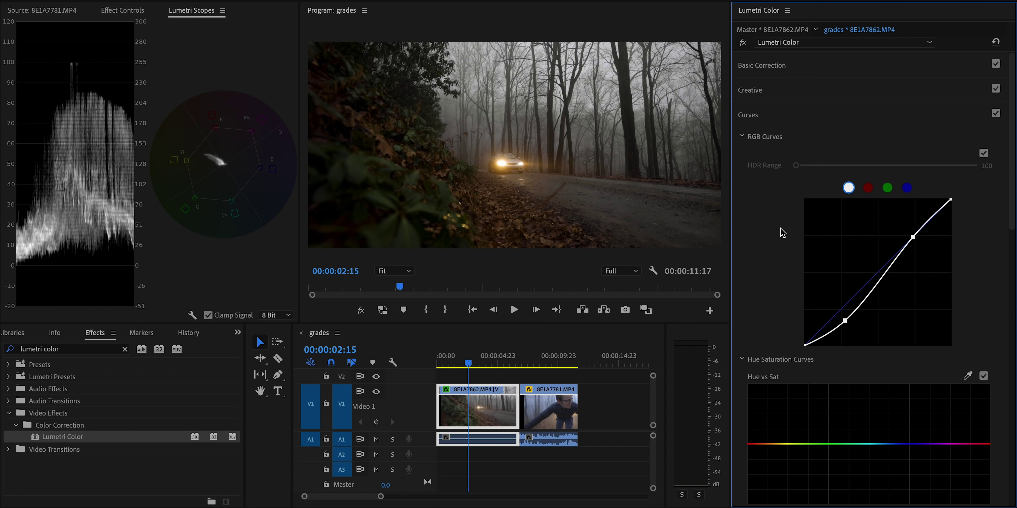
Sample the headlight color for Hue vs Sat, drop the blue-purple range to the minimum, reduce yellow-green saturation, and compare the result
scroll(782, 233, "down", 7)
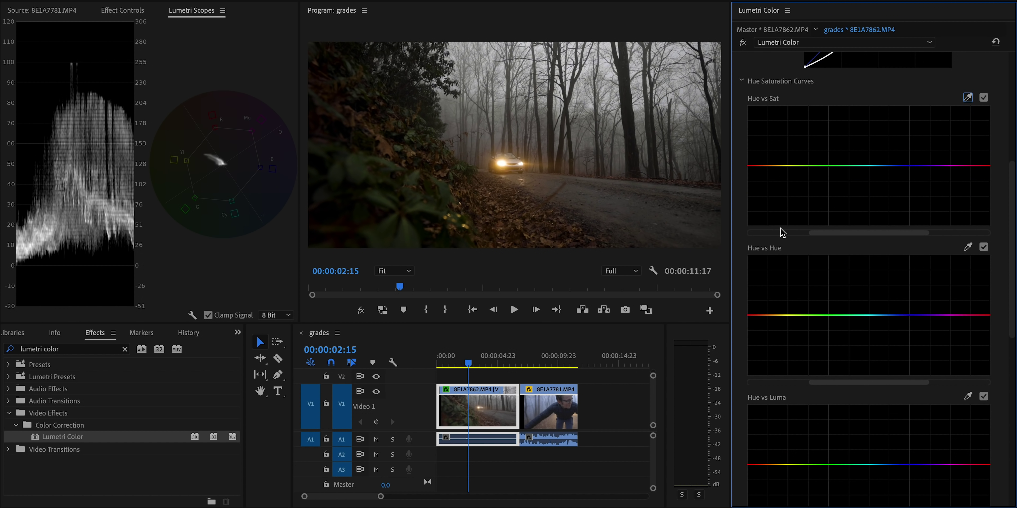
scroll(782, 233, "up", 1)
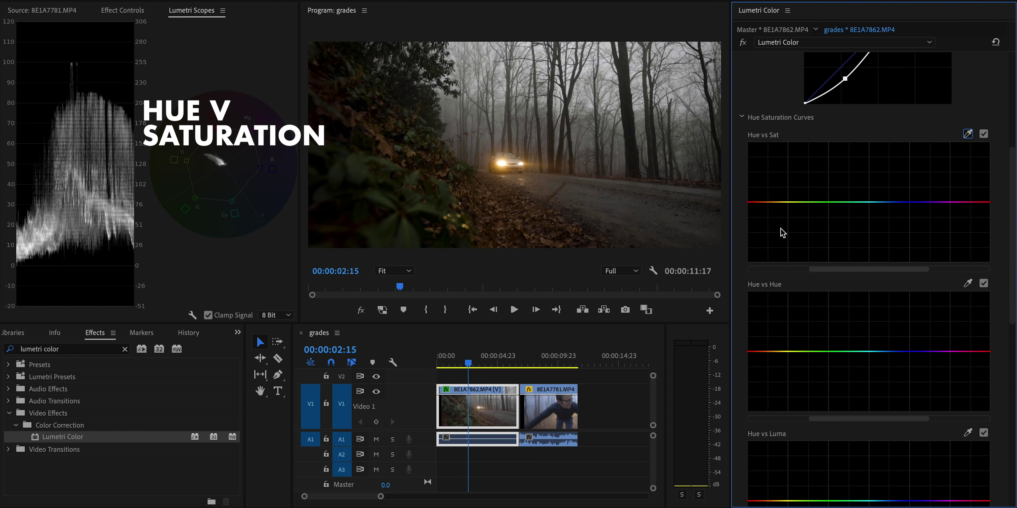
left_click(969, 134)
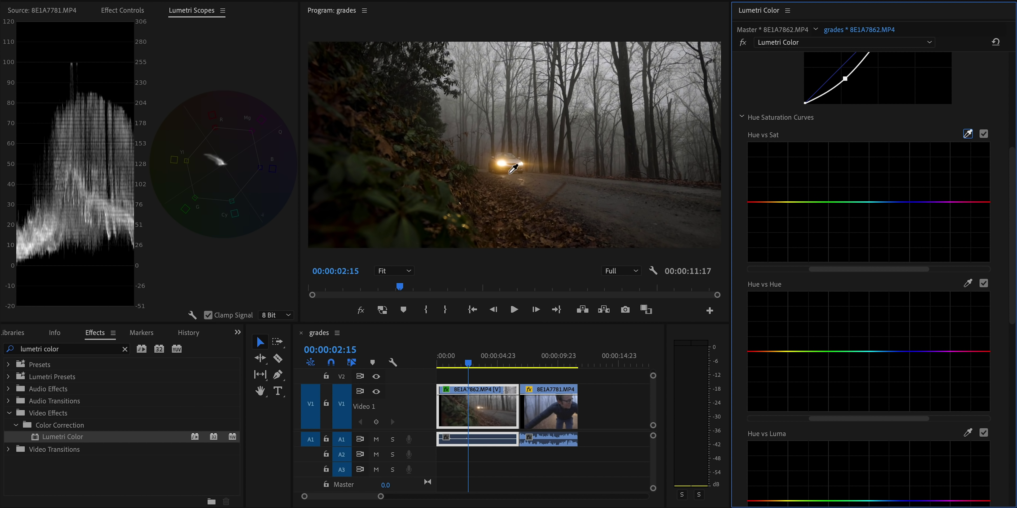
left_click(500, 160)
left_click_drag(935, 202, 930, 278)
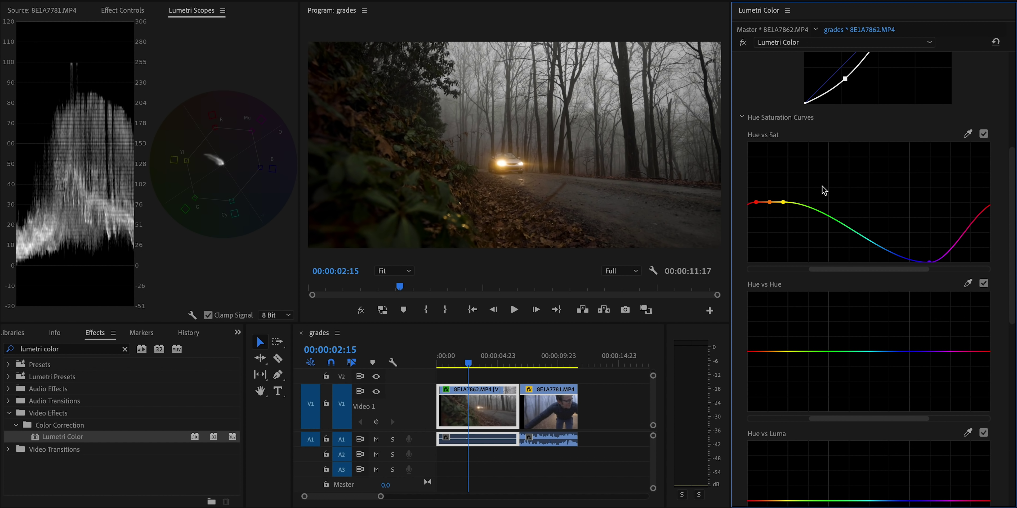
left_click_drag(783, 203, 801, 241)
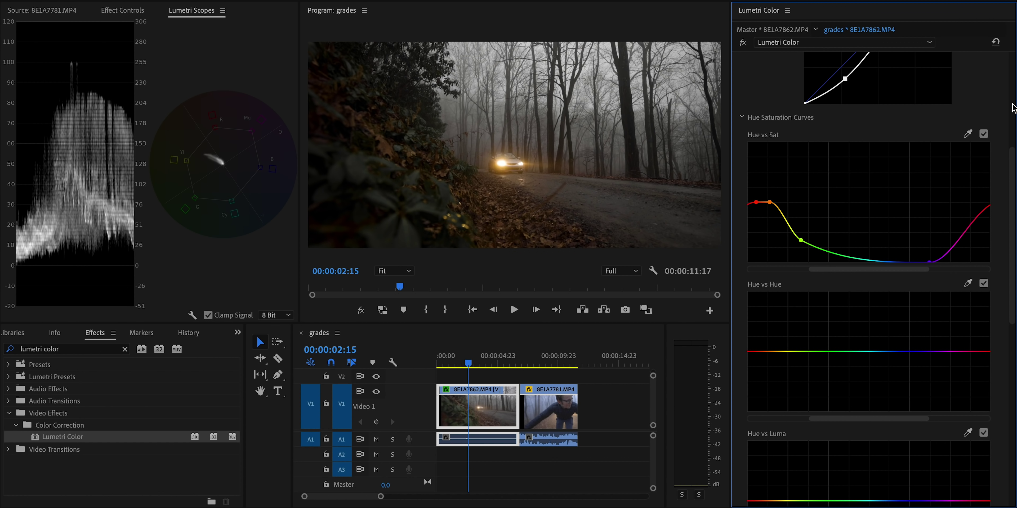
left_click(985, 134)
left_click(985, 134)
Shift the oranges slightly toward red on the Hue vs Hue curve and compare the shot with it off and on
scroll(862, 220, "down", 1)
scroll(863, 219, "down", 5)
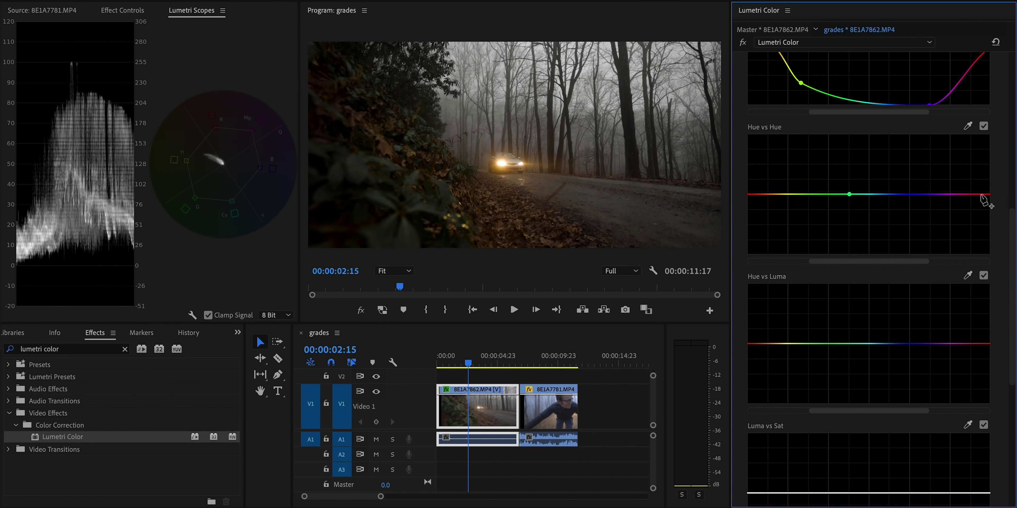
left_click(983, 194)
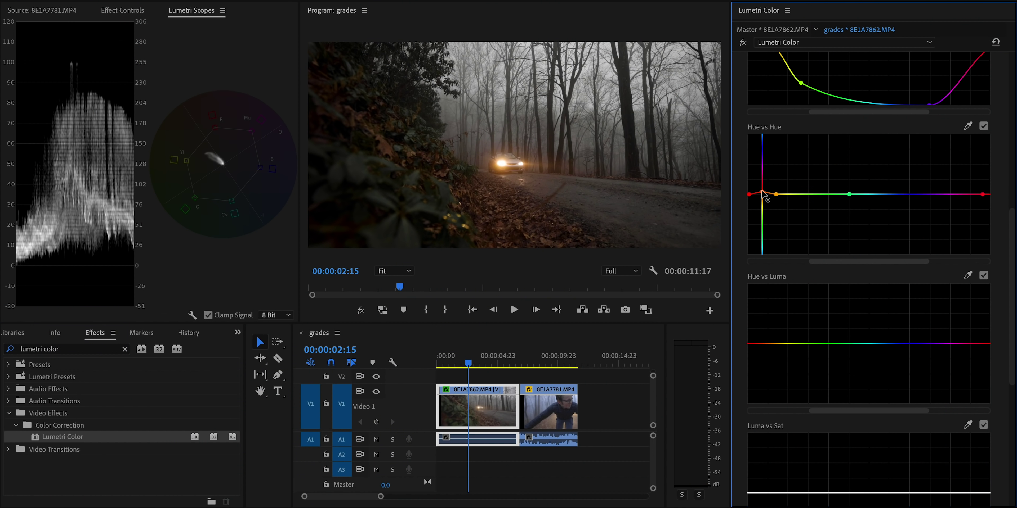
left_click_drag(762, 193, 762, 192)
left_click_drag(763, 191, 763, 192)
left_click(983, 126)
left_click(983, 126)
left_click(982, 127)
left_click(983, 126)
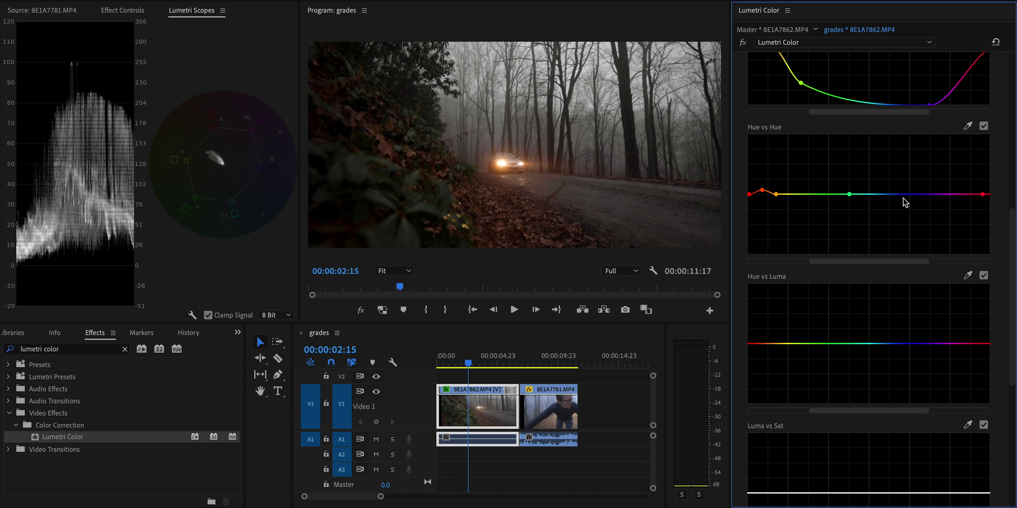
Pull a yellow-green point down on the Hue vs Hue curve, checking the shift with undo and redo
left_click_drag(811, 195, 812, 221)
key("ctrl+z")
key("ctrl+shift+z")
Fine-tune the yellow-green point on the Hue vs Sat curve and save the project
scroll(813, 225, "up", 2)
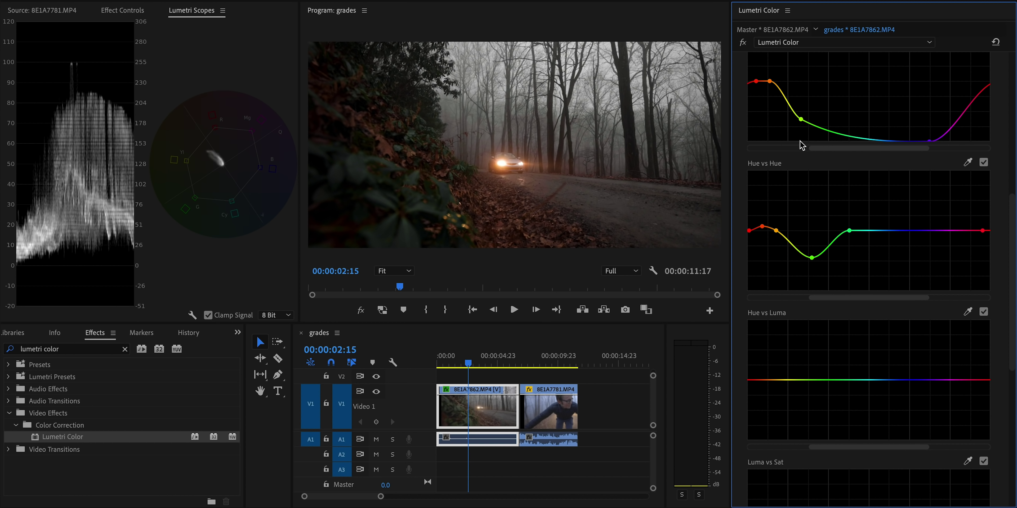
scroll(803, 125, "up", 4)
left_click_drag(800, 195, 800, 198)
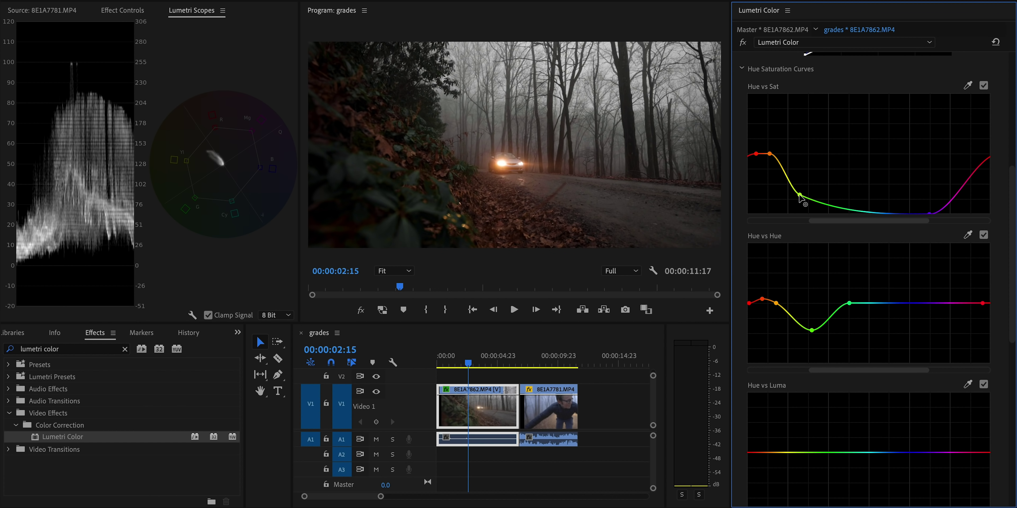
key("ctrl+s")
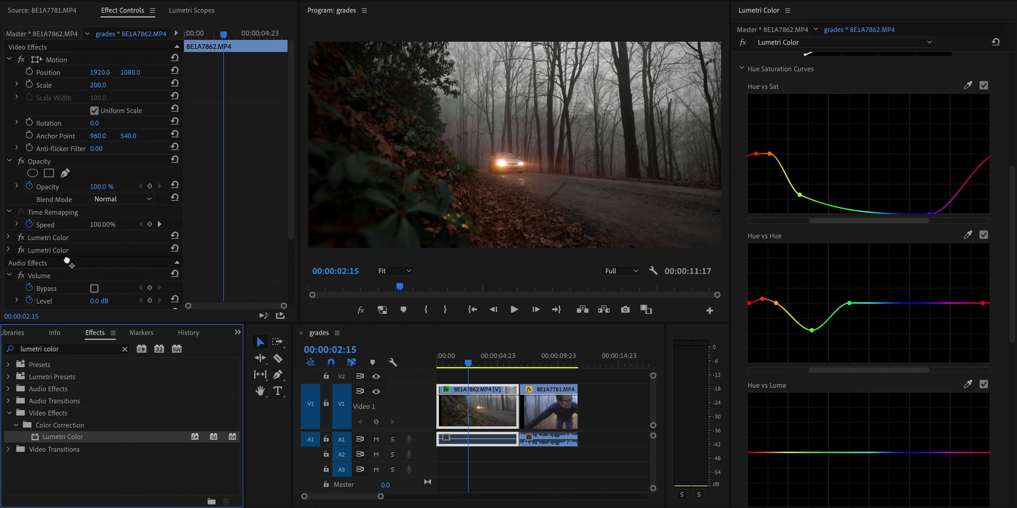
Add a third Lumetri Color effect with a slanted four-point polygon mask over the lower foreground, feathered to 365
left_click_drag(67, 262, 69, 261)
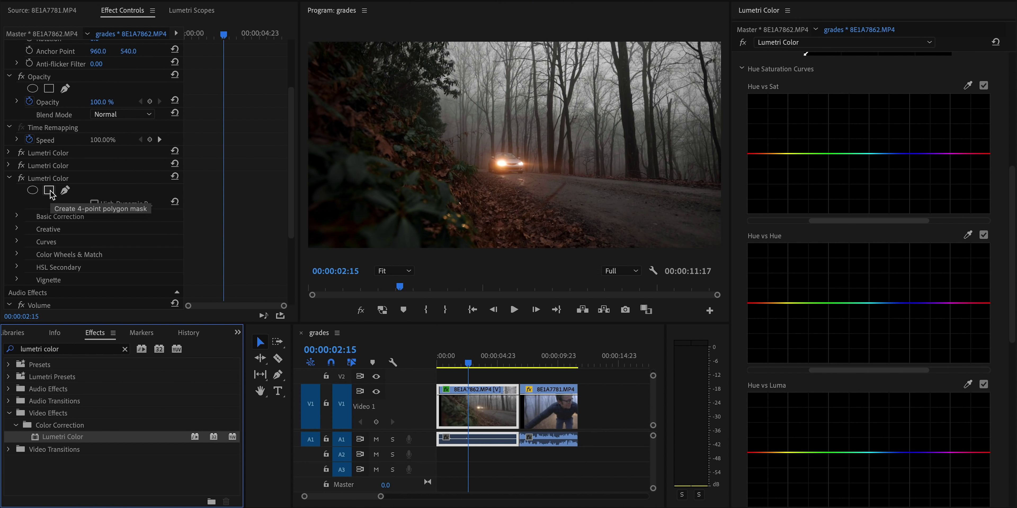
left_click(49, 190)
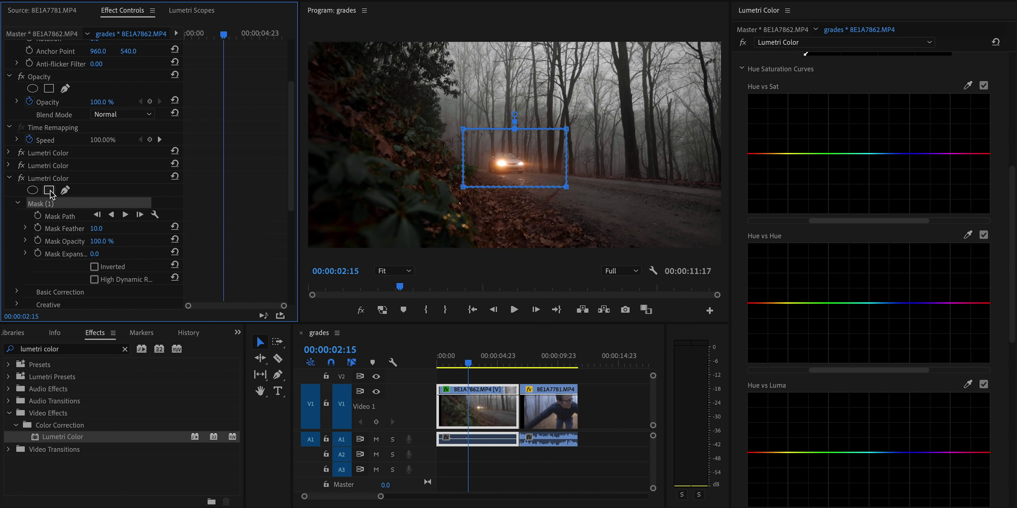
left_click_drag(571, 126, 656, 126)
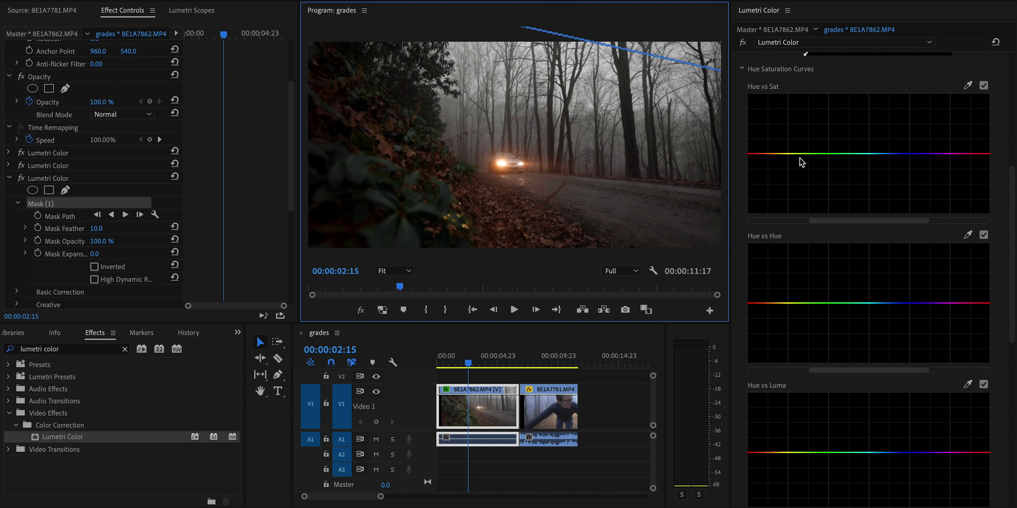
left_click_drag(549, 202, 413, 228)
left_click_drag(602, 218, 693, 299)
left_click_drag(91, 232, 98, 233)
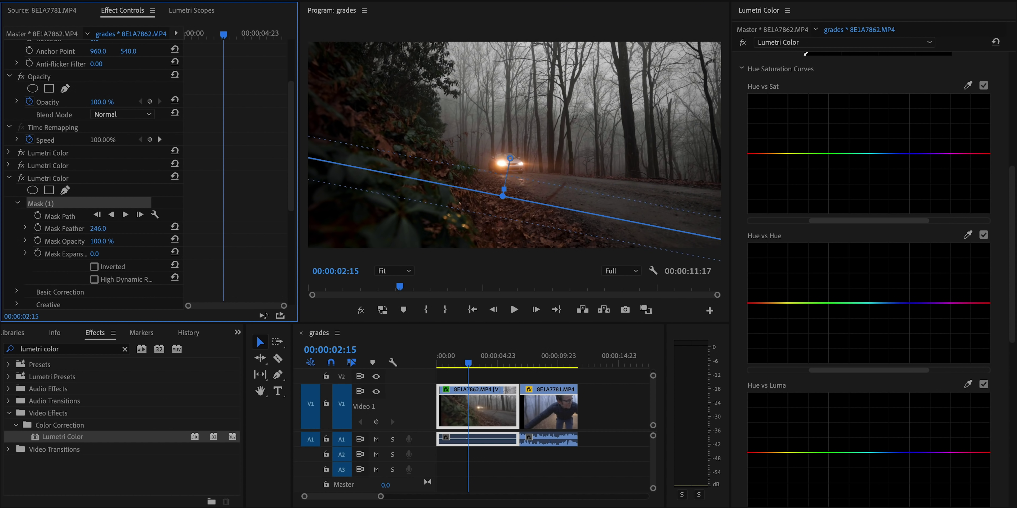
left_click_drag(431, 208, 421, 209)
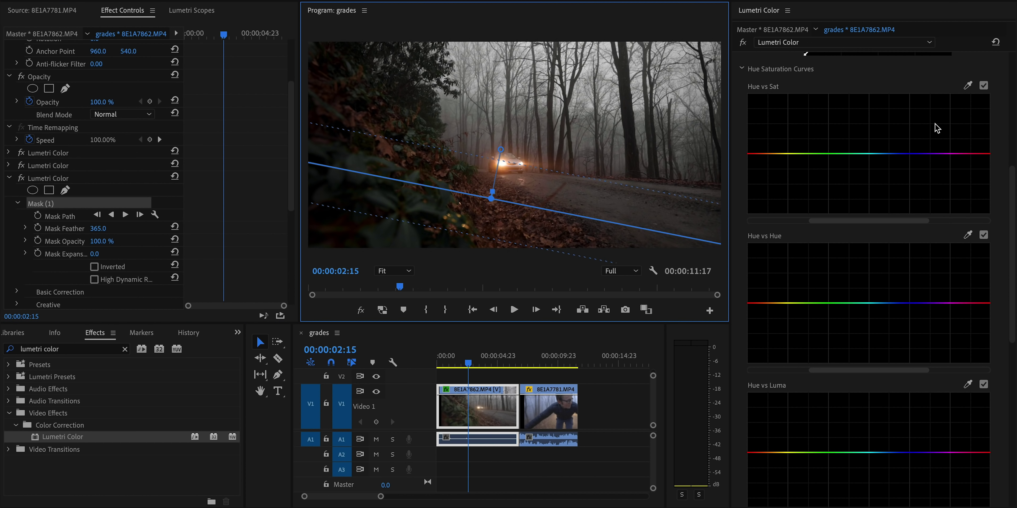
Darken the masked foreground by setting the third Lumetri Color effect's Exposure to -1.1
scroll(938, 128, "up", 5)
left_click(802, 67)
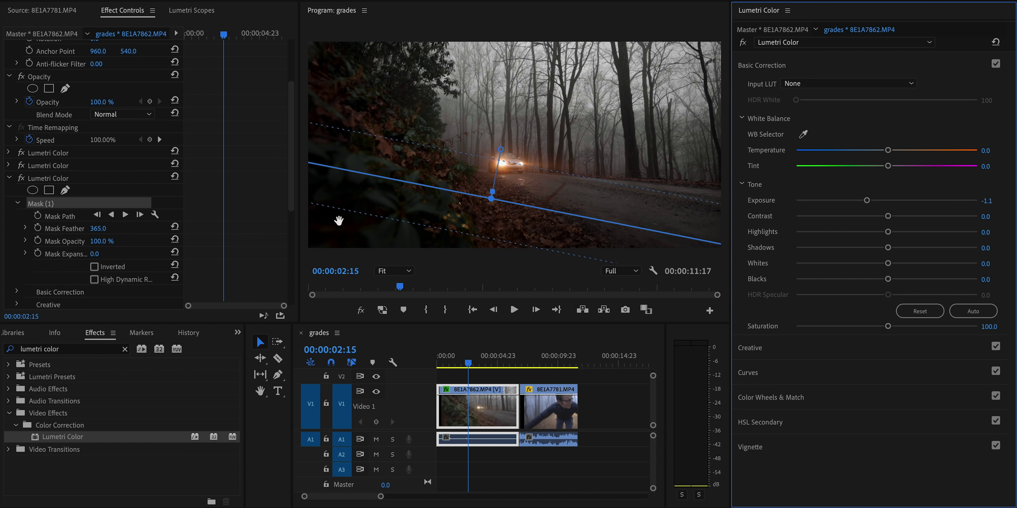
left_click(10, 179)
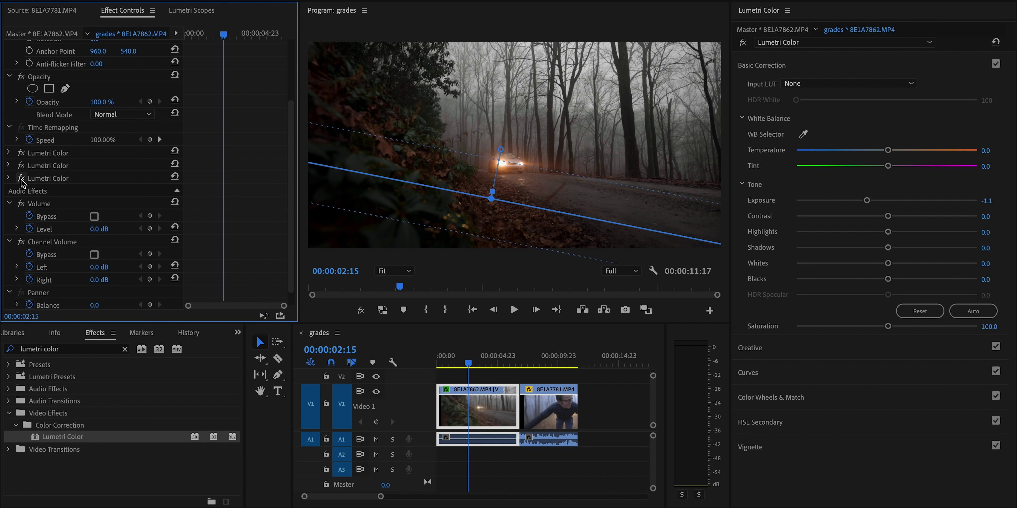
Add a fourth Lumetri Color effect with a feathered, slanted polygon mask over the upper part of the frame
left_click(577, 402)
left_click(452, 407)
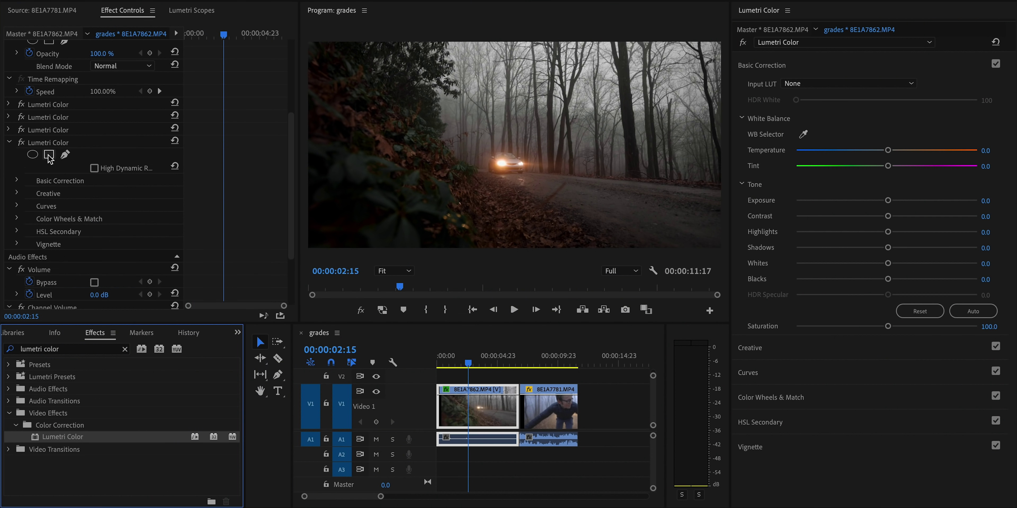
left_click(49, 155)
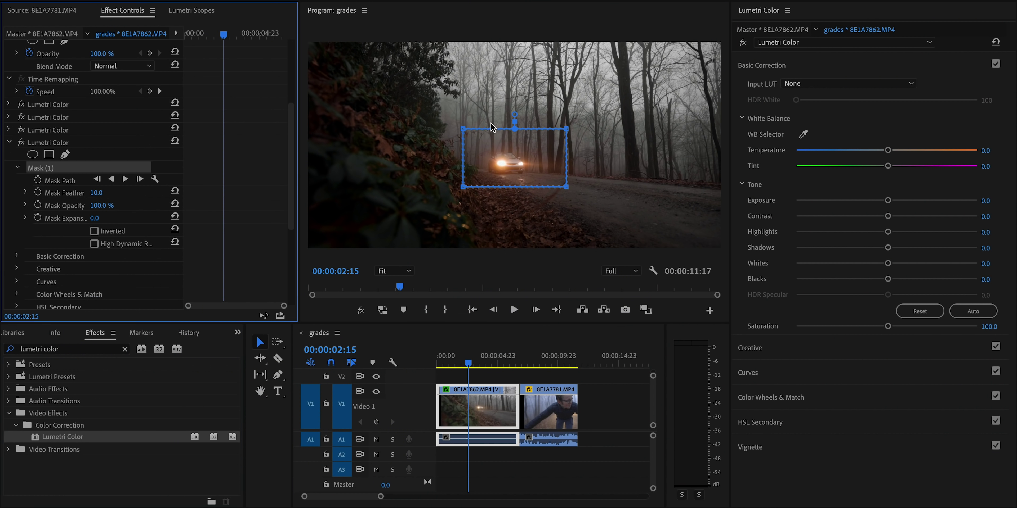
left_click_drag(538, 74, 537, 61)
Brighten the masked upper area with Highlights at 100 and Whites at 15.3, and save the project
left_click_drag(887, 231, 978, 232)
left_click_drag(887, 263, 900, 263)
left_click(10, 162)
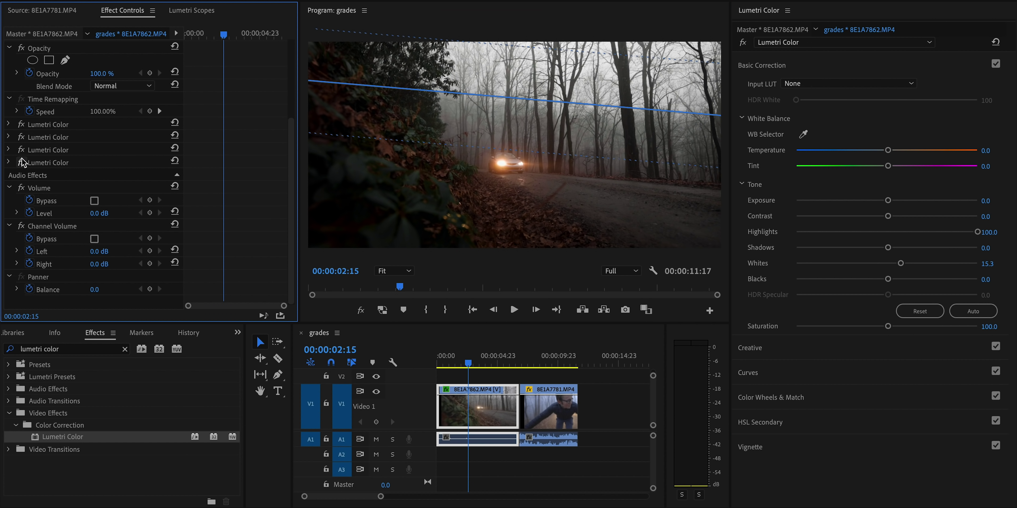
key("ctrl+s")
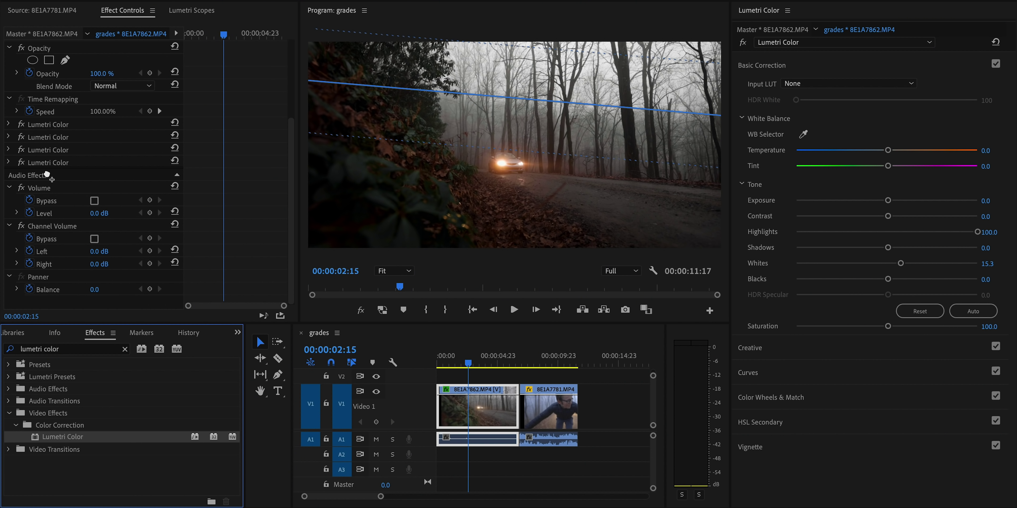
In a fifth Lumetri Color effect, pull red out of the darkest shadows with the red curve and add a dark-range point to Luma vs Sat
left_click_drag(47, 175, 47, 176)
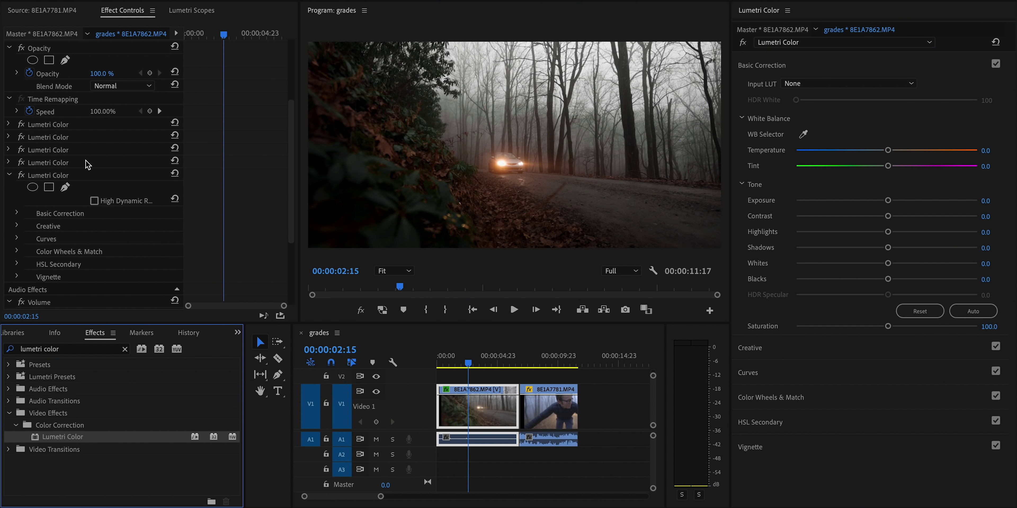
left_click(757, 377)
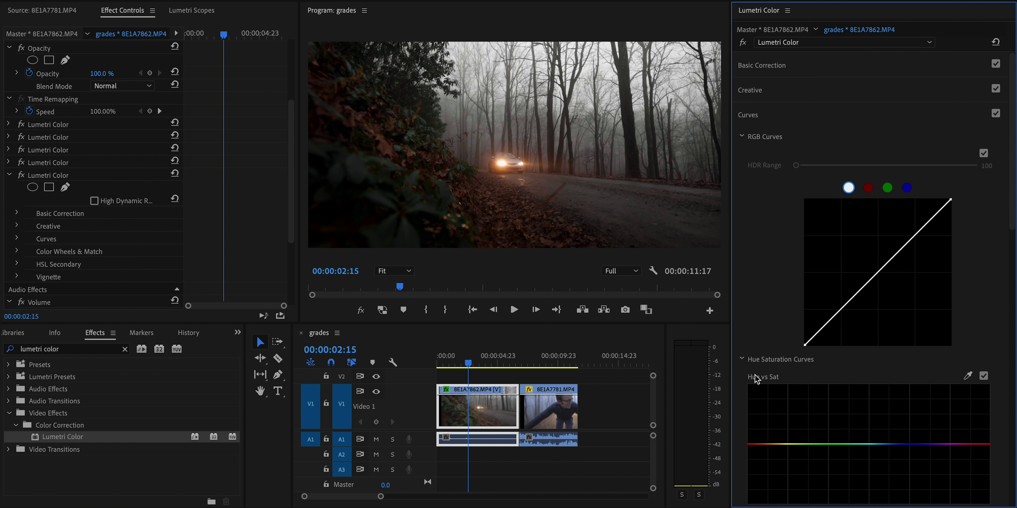
scroll(862, 362, "down", 2)
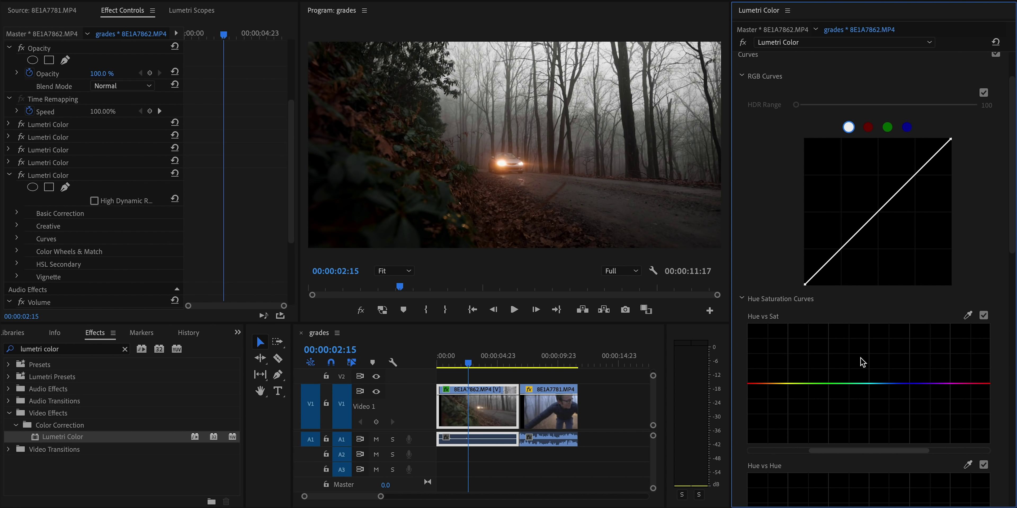
left_click(868, 128)
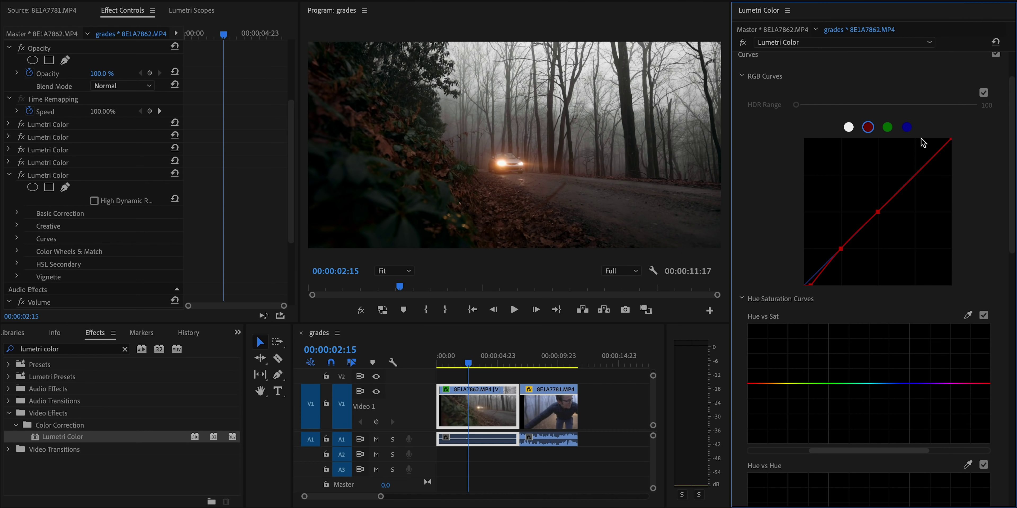
scroll(979, 111, "up", 3)
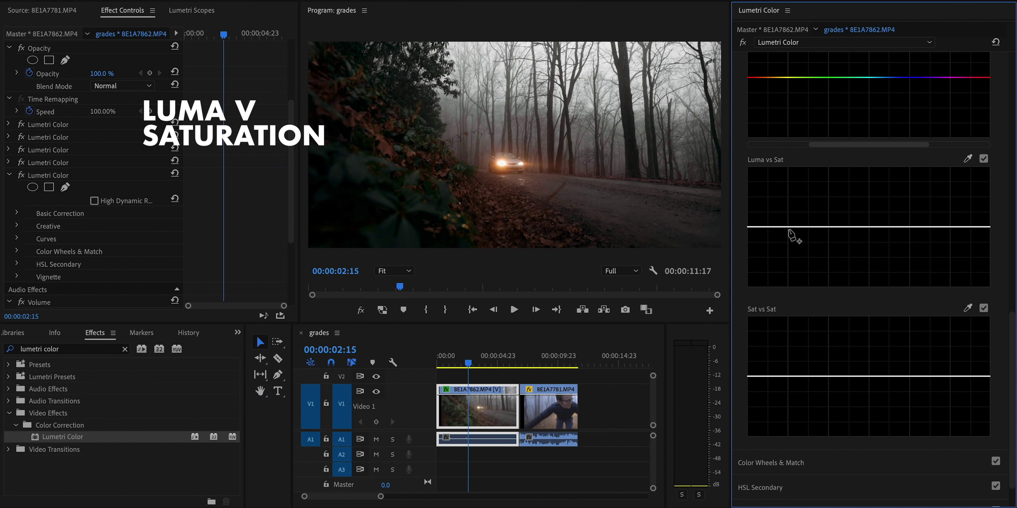
left_click(786, 227)
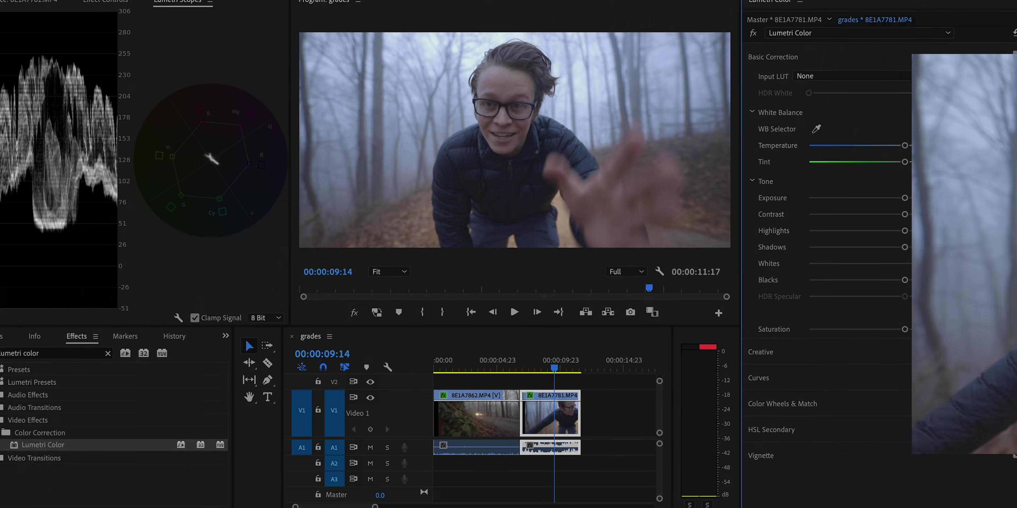
On the 8E1A7781.MP4 clip, set Blacks to -69.3 and sample the white balance from the fog between the trees
left_click_drag(900, 280, 833, 282)
left_click(812, 130)
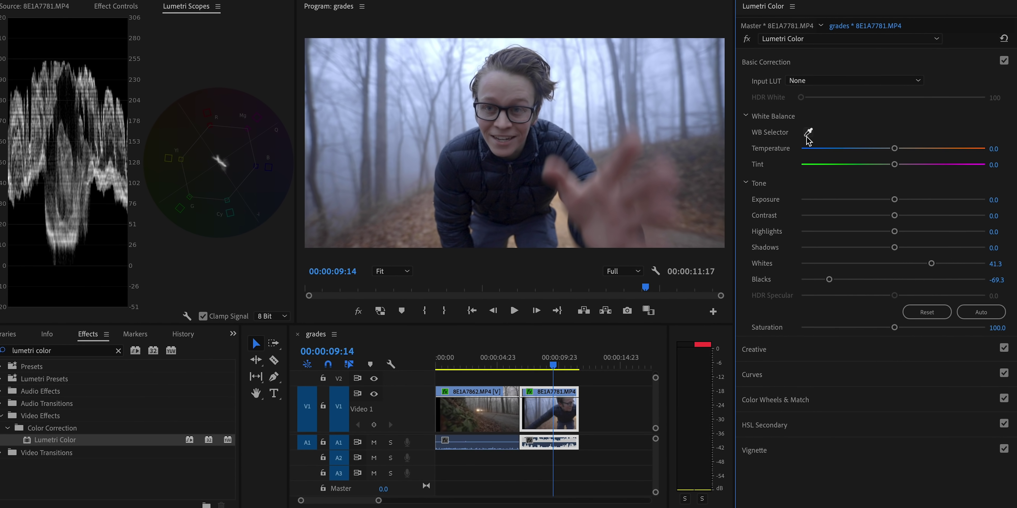
left_click(577, 86)
left_click(995, 328)
Shape the white RGB curve with one control point in the shadows, lowered below the diagonal, and one in the highlights
left_click(762, 65)
left_click(748, 115)
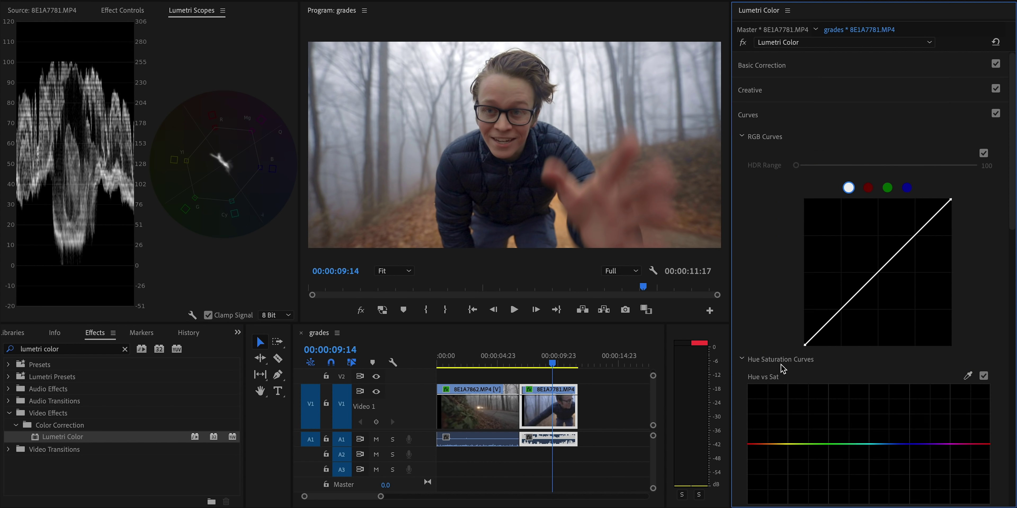
scroll(881, 200, "down", 3)
left_click_drag(837, 229, 839, 232)
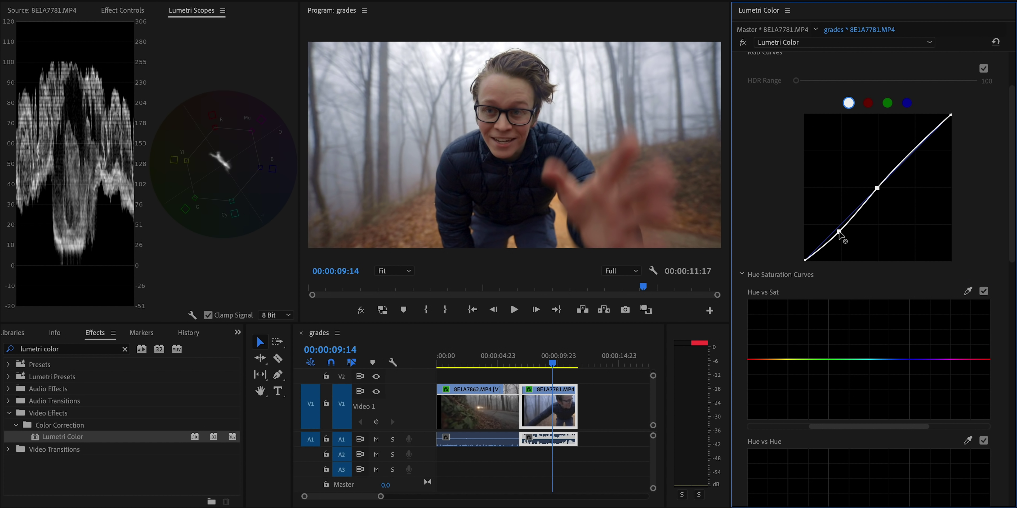
left_click_drag(876, 189, 915, 153)
left_click_drag(841, 231, 850, 224)
left_click_drag(914, 151, 915, 153)
On the Hue vs Sat curve, slightly reduce the saturation of the blues and more strongly reduce the yellow-greens
scroll(841, 270, "down", 5)
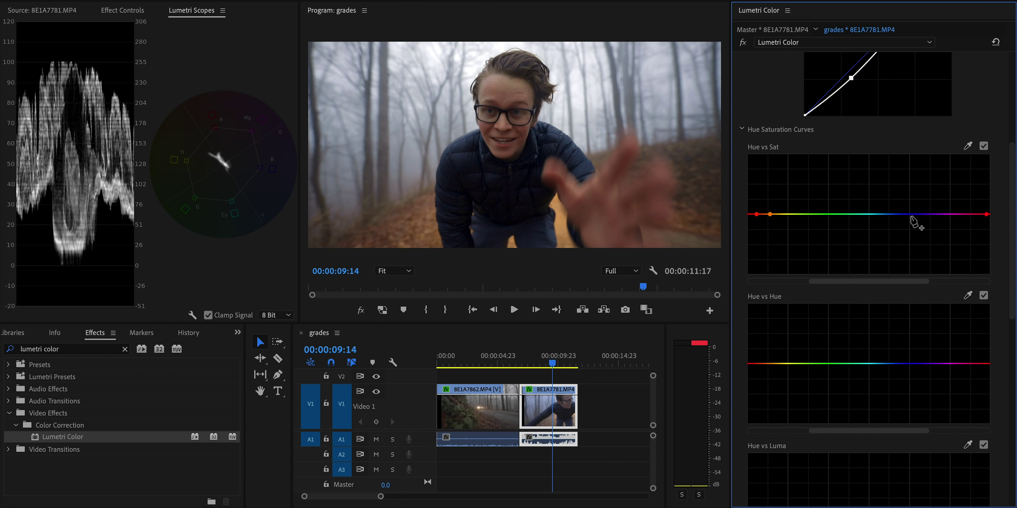
left_click_drag(911, 215, 906, 316)
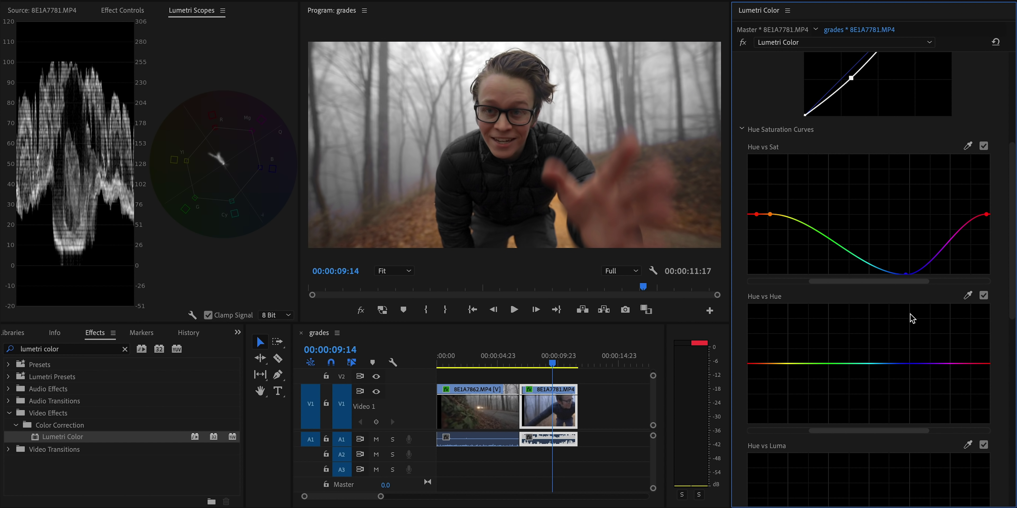
key("ctrl+z")
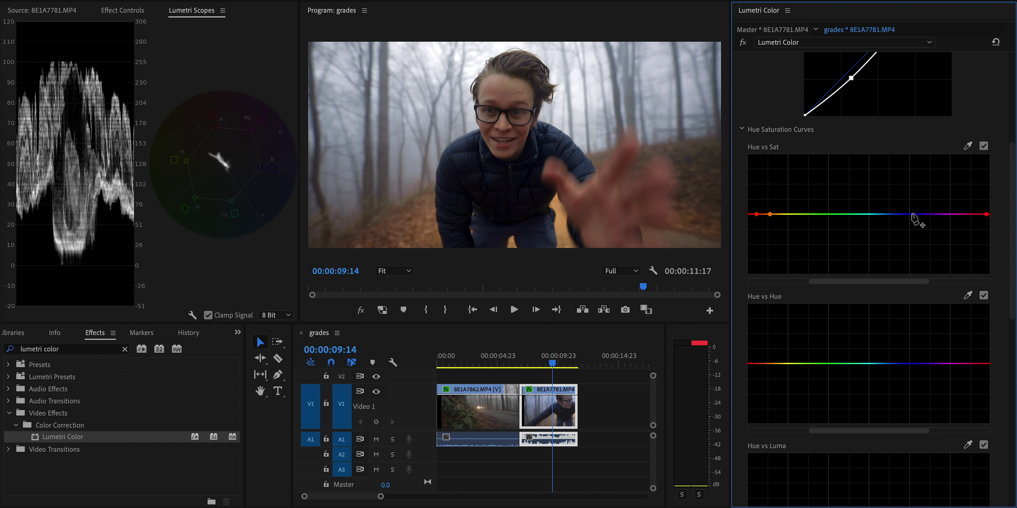
left_click_drag(915, 215, 920, 230)
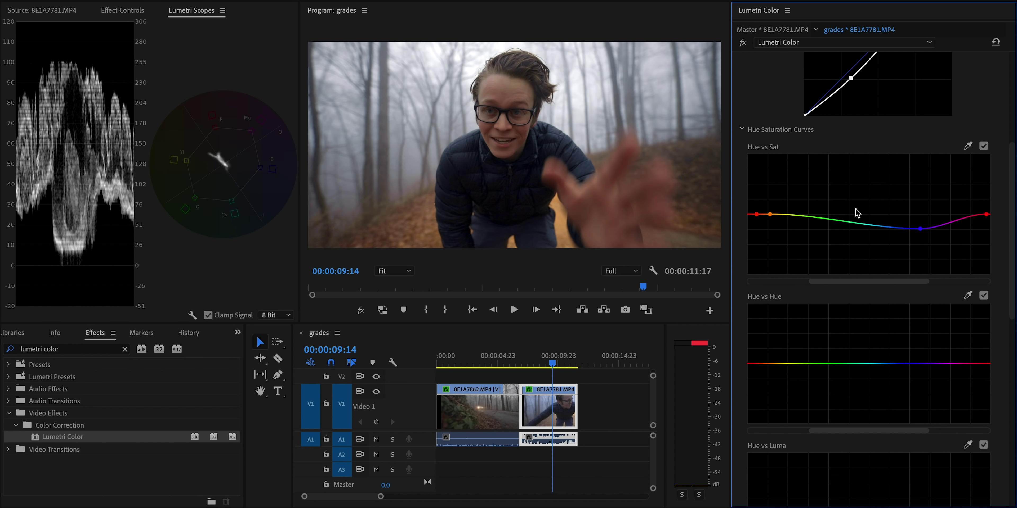
left_click_drag(796, 219, 808, 253)
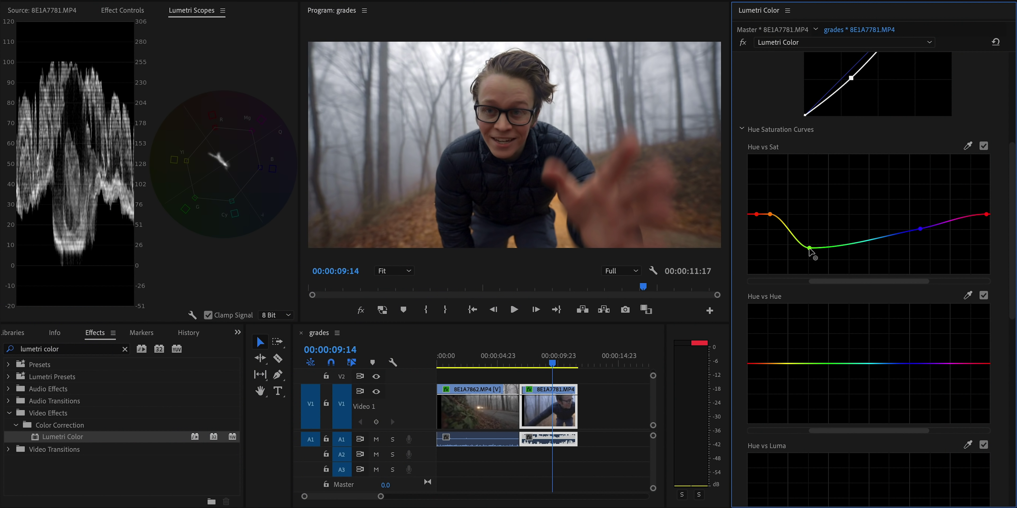
On the Hue vs Hue curve, anchor green and red, raise the blues to turn the jacket teal, and slightly lower the yellow-greens
scroll(810, 251, "down", 3)
scroll(810, 251, "down", 5)
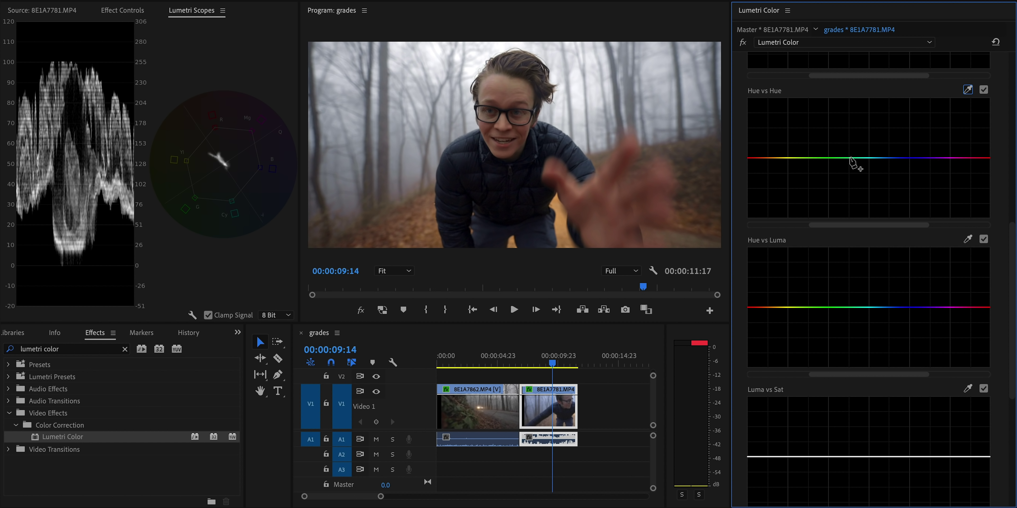
left_click(849, 158)
left_click(981, 157)
left_click_drag(923, 158, 922, 145)
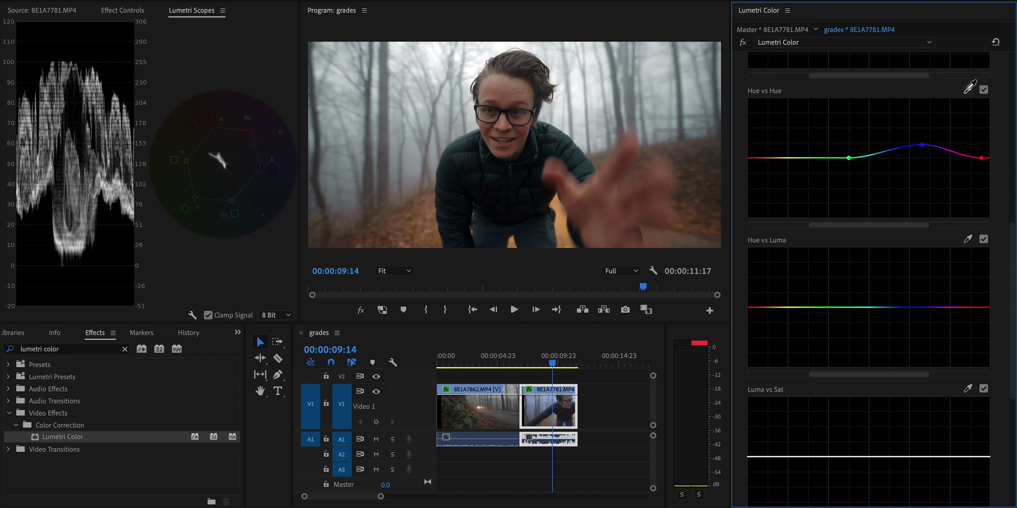
left_click(505, 93)
mouse_move(799, 158)
left_mouse_down()
mouse_move(794, 192)
mouse_move(799, 157)
mouse_move(812, 181)
mouse_move(811, 152)
mouse_move(811, 170)
left_mouse_up()
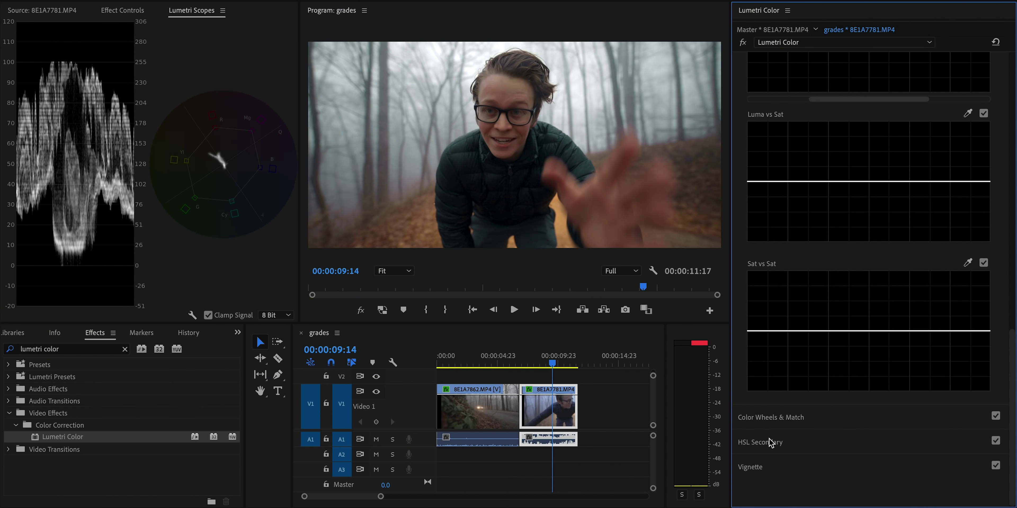
Key the skin tones in HSL Secondary by sampling the forehead, and preview the key as Color/Gray
scroll(860, 248, "down", 5)
scroll(860, 248, "up", 3)
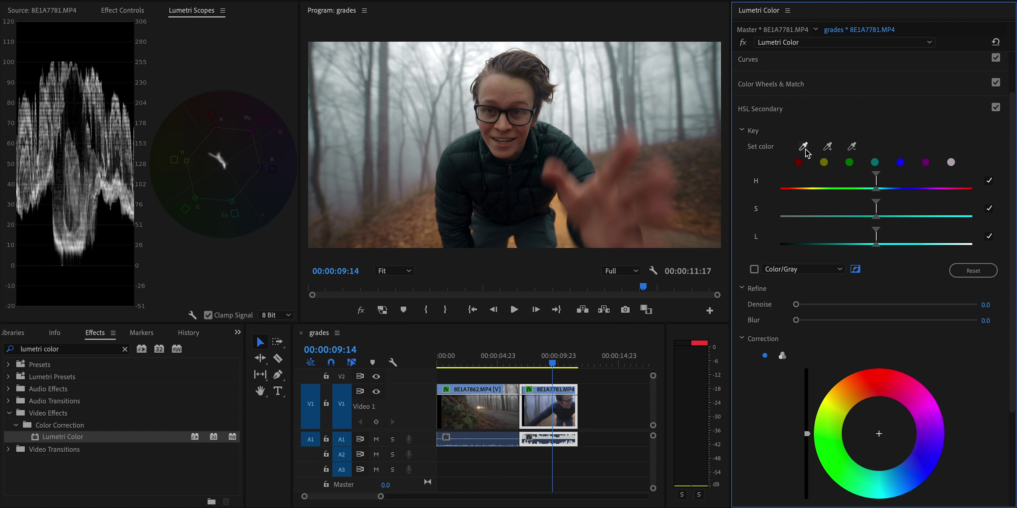
left_click(804, 149)
left_click(500, 93)
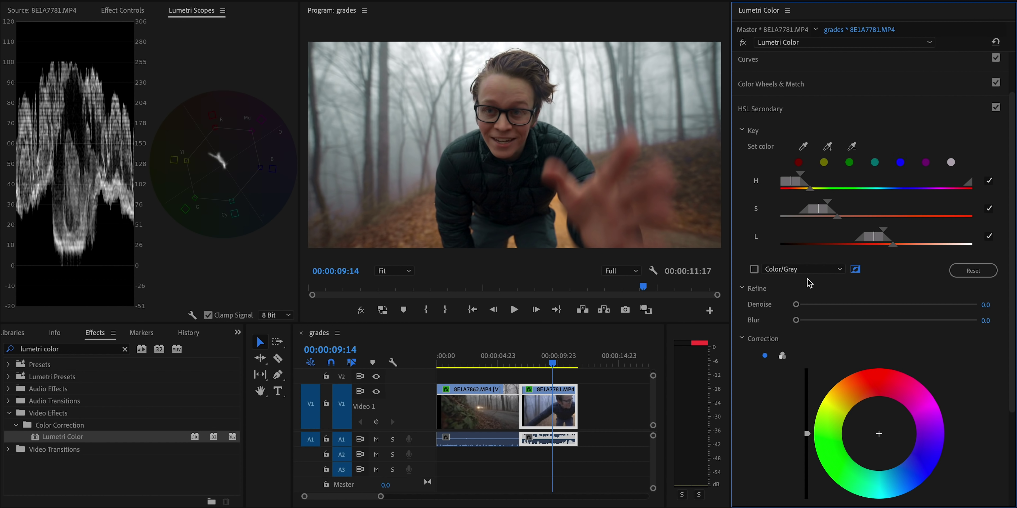
left_click(753, 270)
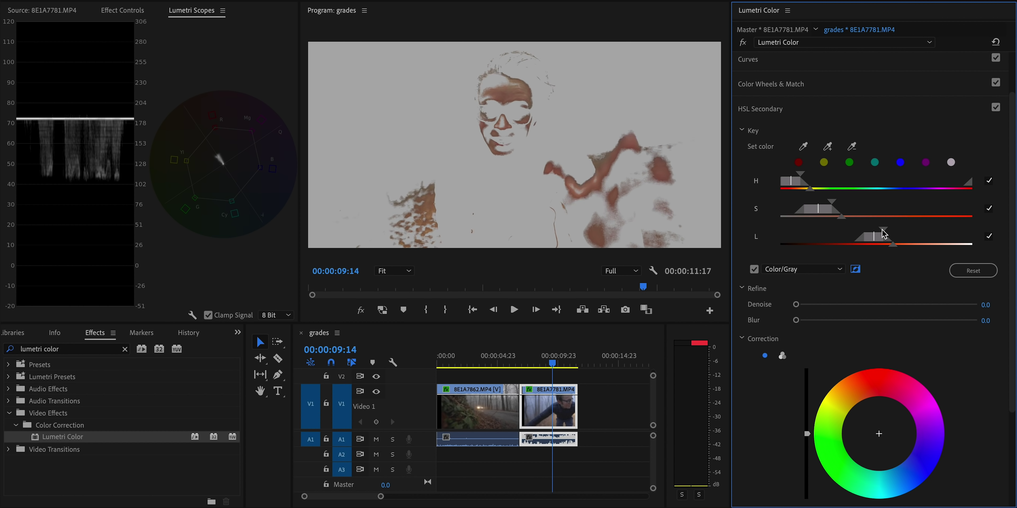
Widen the key's saturation and luminance ranges, narrow its hue range, and refine it with Denoise 100 and Blur 14.7
left_click_drag(825, 202, 856, 203)
left_click_drag(800, 174, 795, 175)
mouse_move(855, 202)
left_mouse_down()
mouse_move(896, 204)
mouse_move(850, 205)
left_mouse_up()
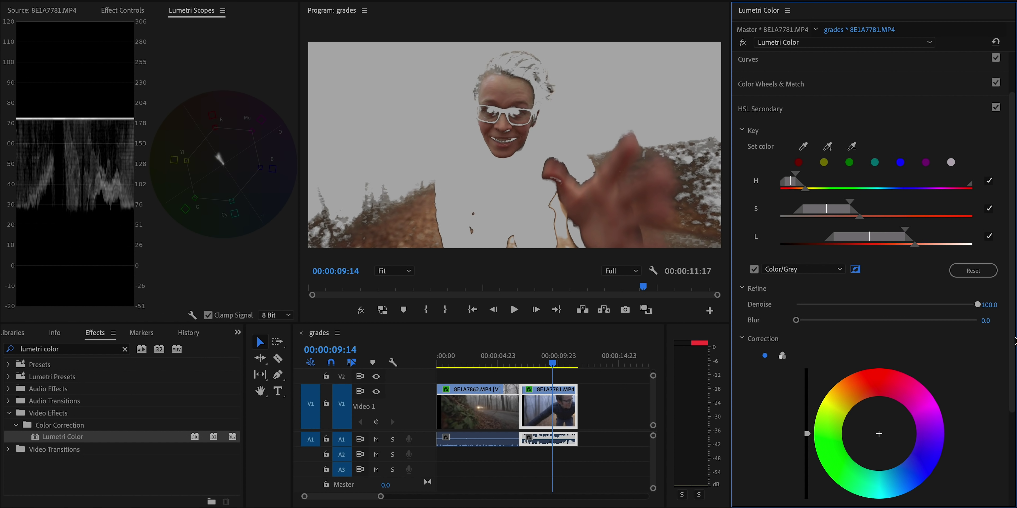
left_click_drag(796, 320, 884, 376)
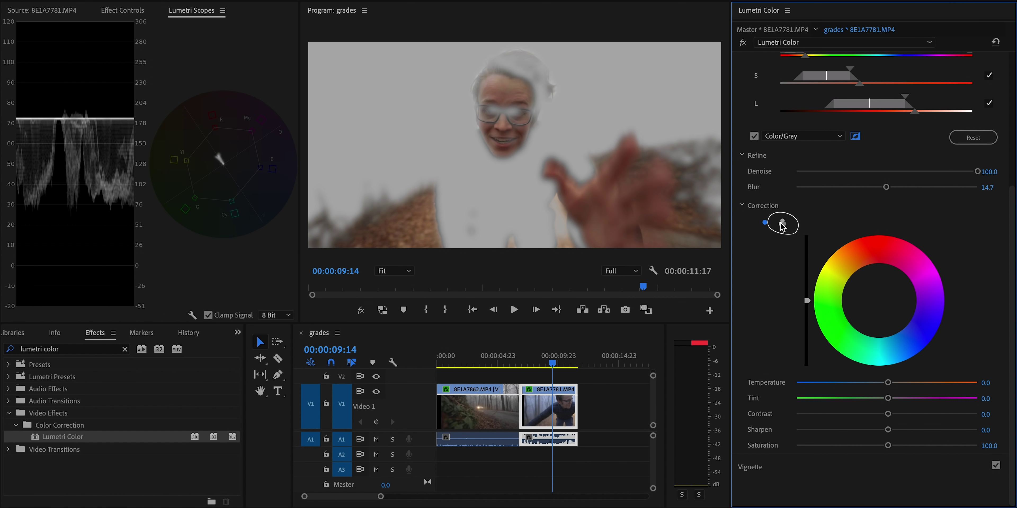
Switch the HSL Secondary correction to three color wheels and nudge Highlights slightly toward blue-cyan and Shadows slightly toward red
left_click(783, 223)
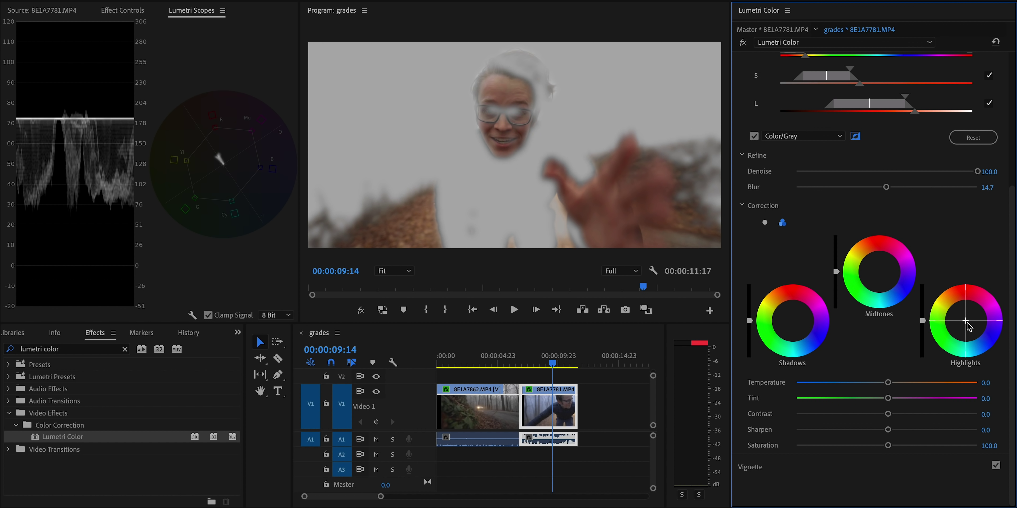
left_click_drag(968, 323, 968, 324)
left_click_drag(802, 325, 802, 323)
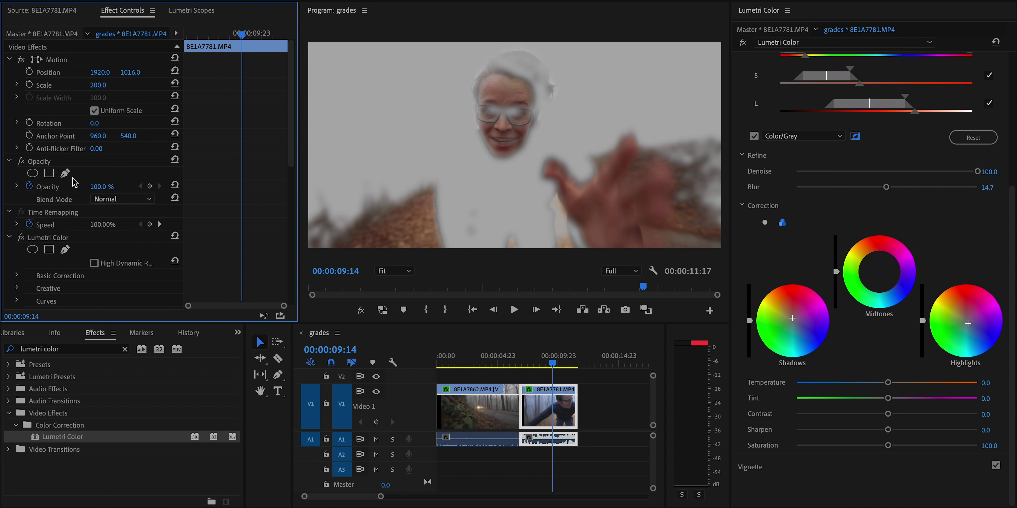
Isolate the face with an elliptical opacity mask to check its skin tone in the Lumetri Scopes, and undo the mask
left_click(32, 173)
left_click_drag(529, 177, 519, 140)
mouse_move(505, 182)
left_mouse_down()
mouse_move(506, 165)
mouse_move(507, 176)
left_mouse_up()
left_click(199, 11)
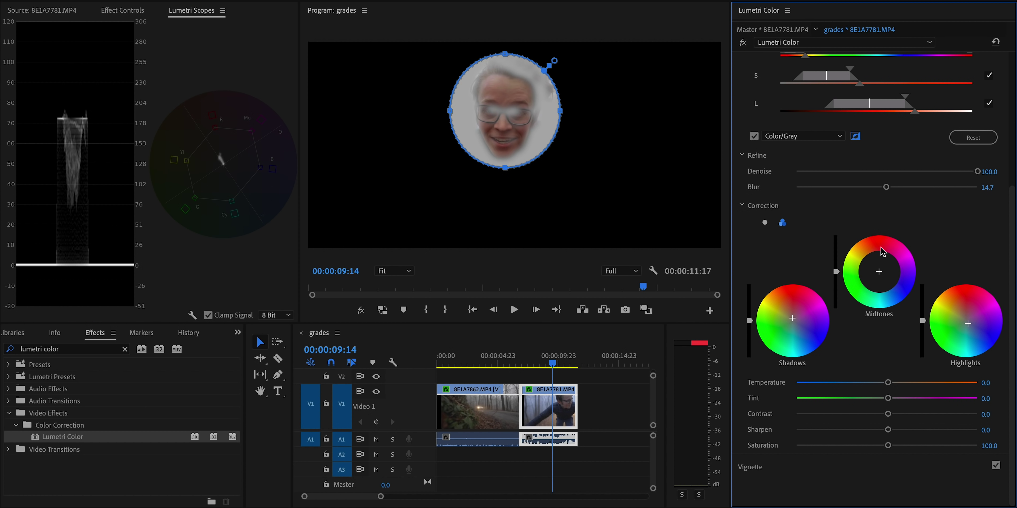
left_click_drag(881, 257, 878, 271)
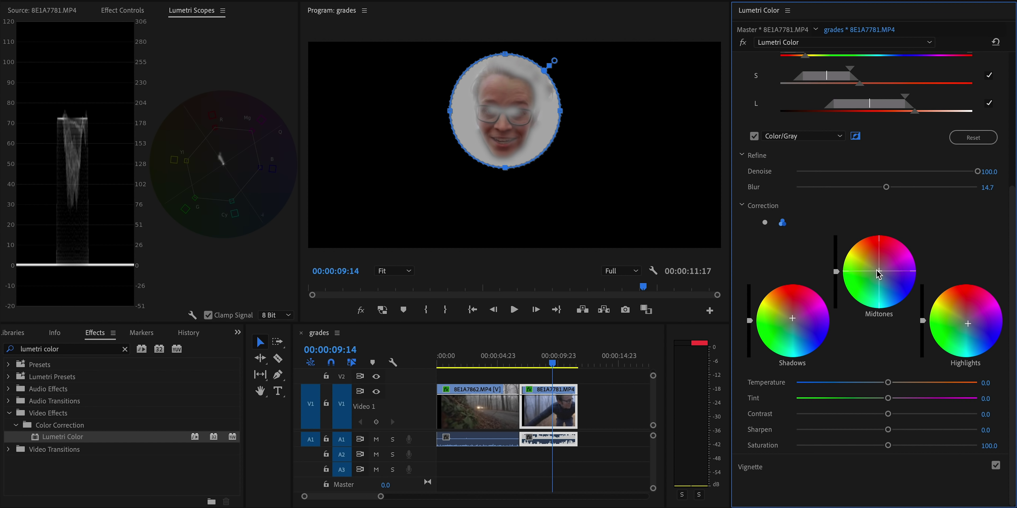
key("ctrl+z")
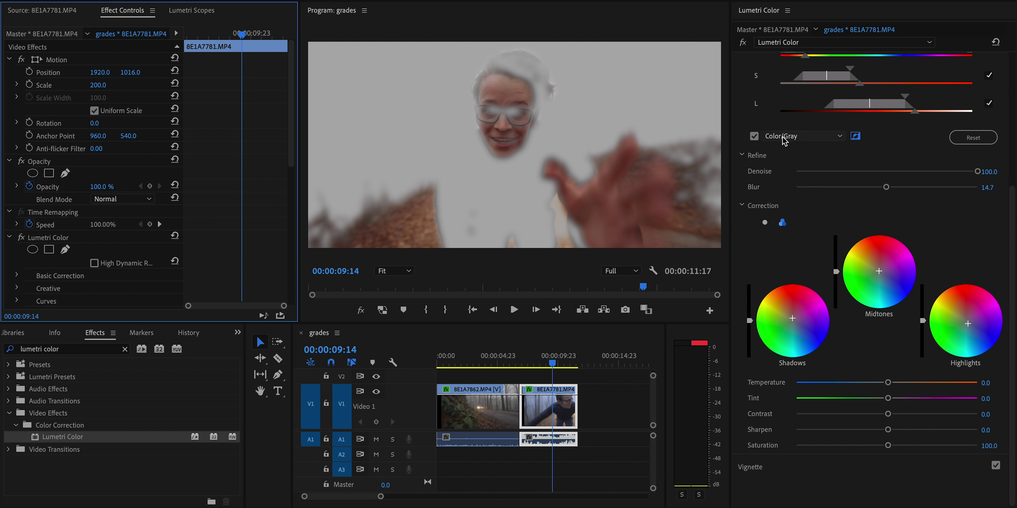
Turn off the Color/Gray key preview and compare the picture with HSL Secondary disabled and enabled
left_click(754, 136)
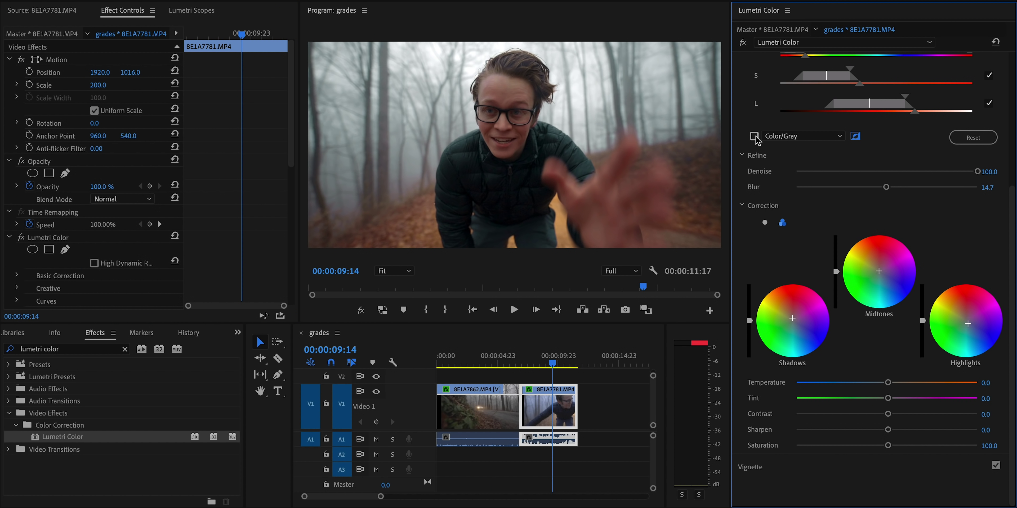
scroll(787, 192, "up", 3)
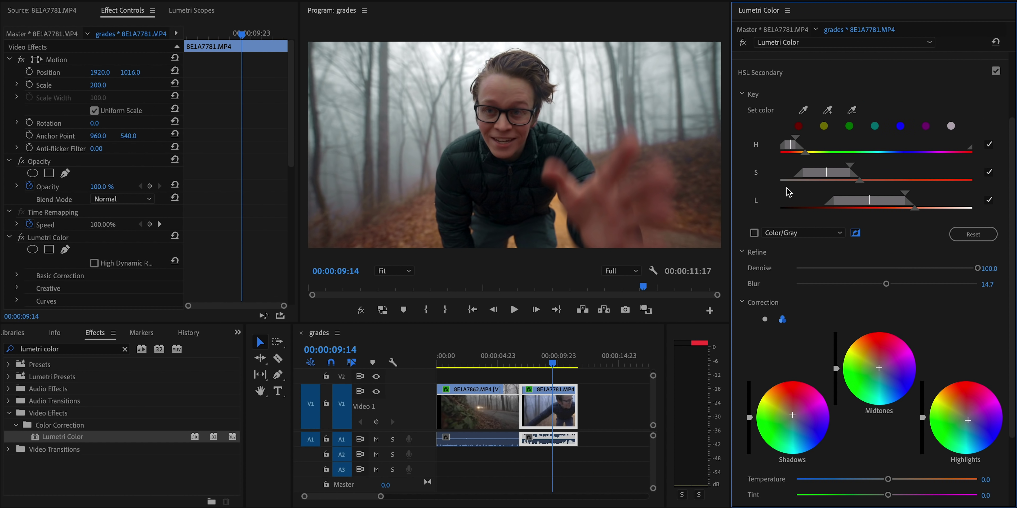
left_click(995, 71)
left_click(996, 71)
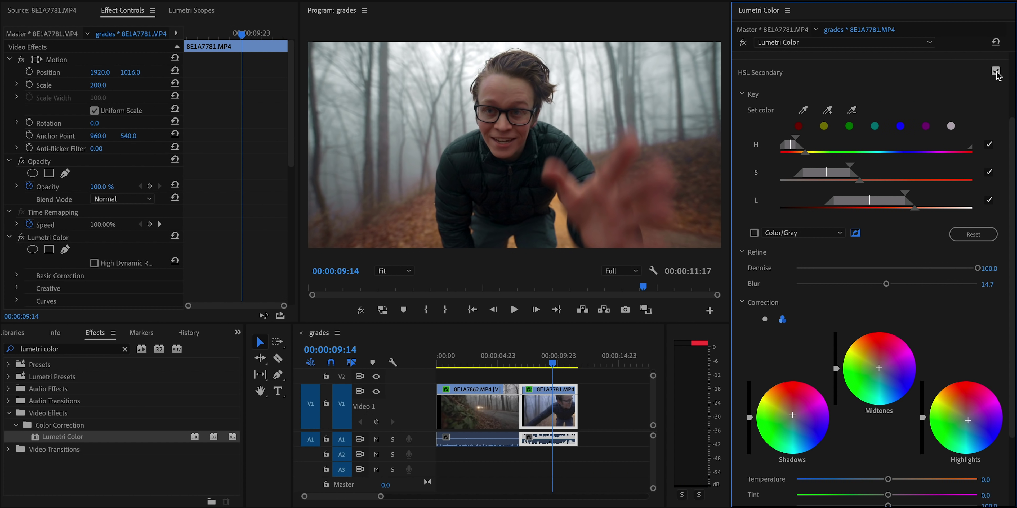
left_click(995, 71)
left_click(996, 71)
left_click(996, 71)
left_click(996, 71)
Lower the Saturation of the keyed skin tones to about 92
scroll(851, 193, "down", 3)
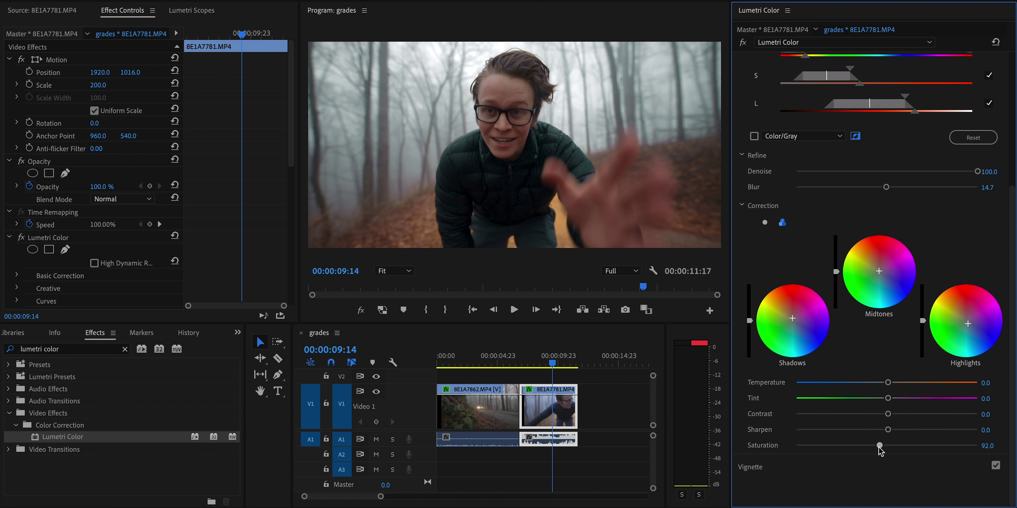
left_click(877, 448)
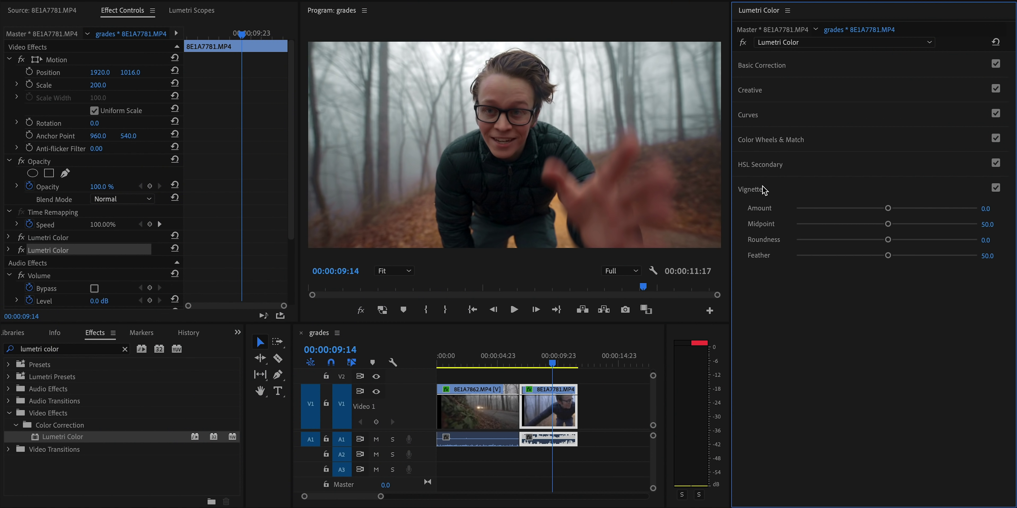
In the clip's second Lumetri Color effect, add a subtle dark vignette with Feather 100 and compare the picture with and without it
left_click_drag(889, 209, 883, 213)
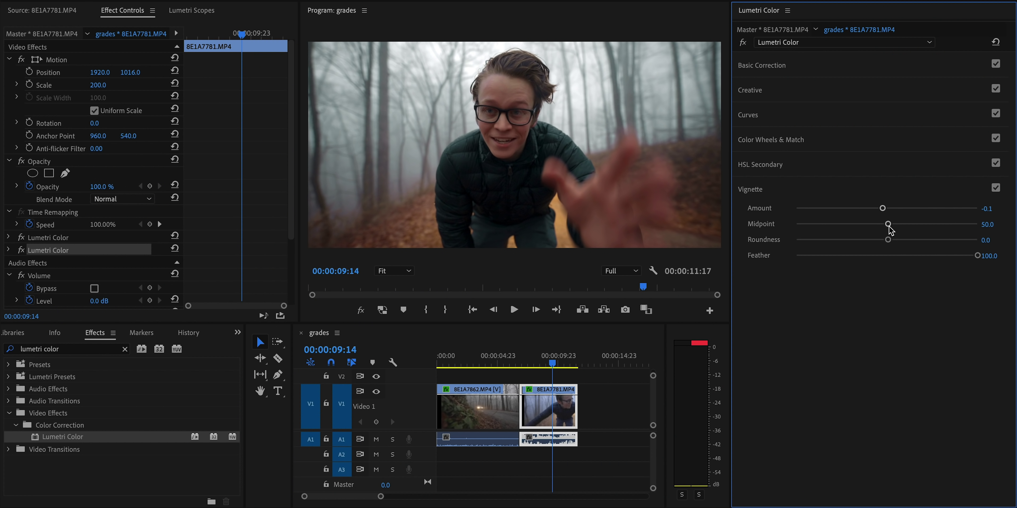
mouse_move(861, 209)
left_mouse_down()
mouse_move(838, 209)
mouse_move(873, 213)
left_mouse_up()
left_click(996, 188)
left_click(996, 188)
left_click(996, 188)
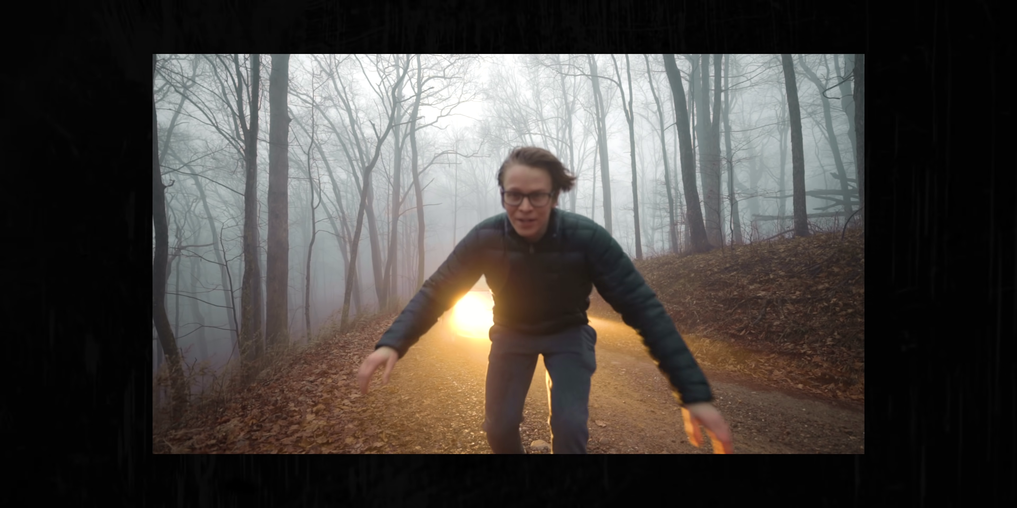
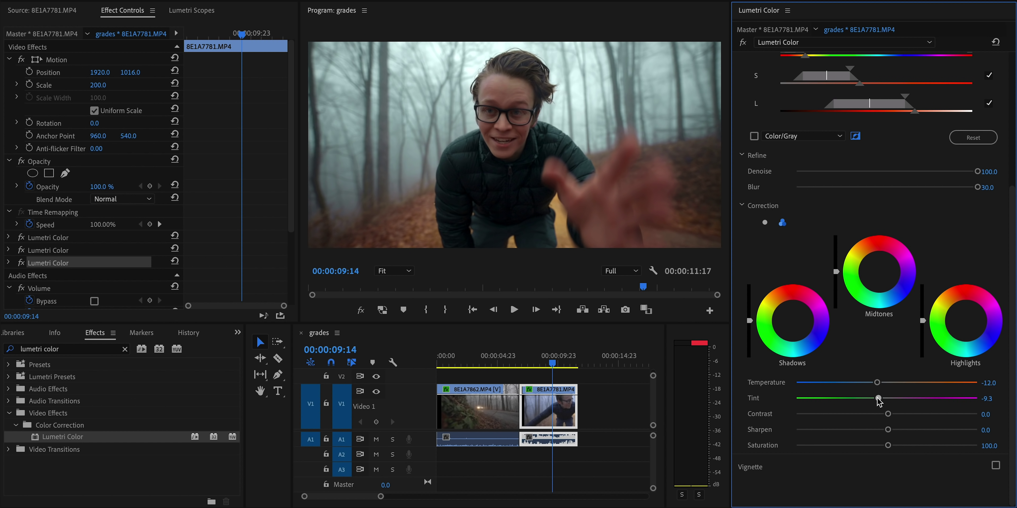
Check the picture without HSL Secondary and set the keyed skin tones' Temperature to -16.7, Tint to -8.7 and Saturation to 84
scroll(880, 401, "up", 4)
left_click(996, 120)
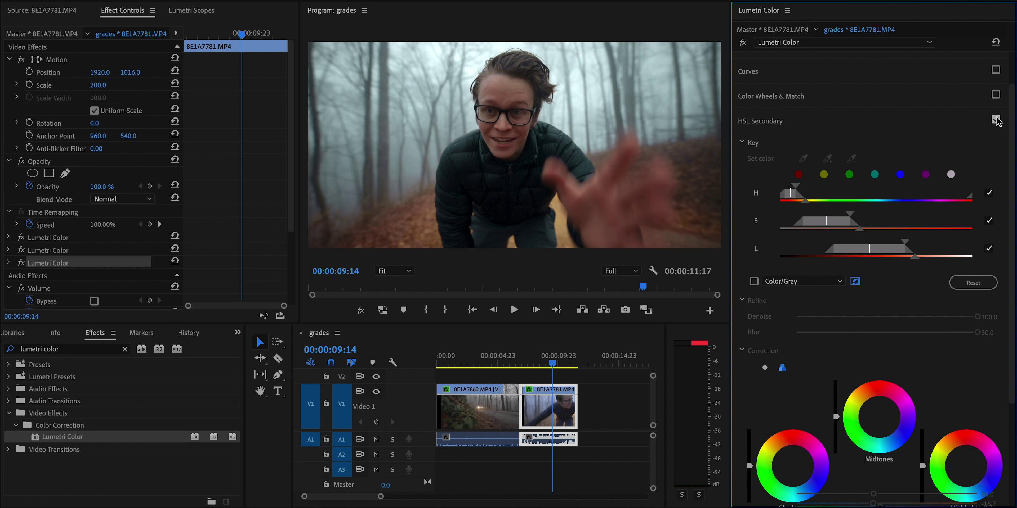
scroll(883, 390, "down", 4)
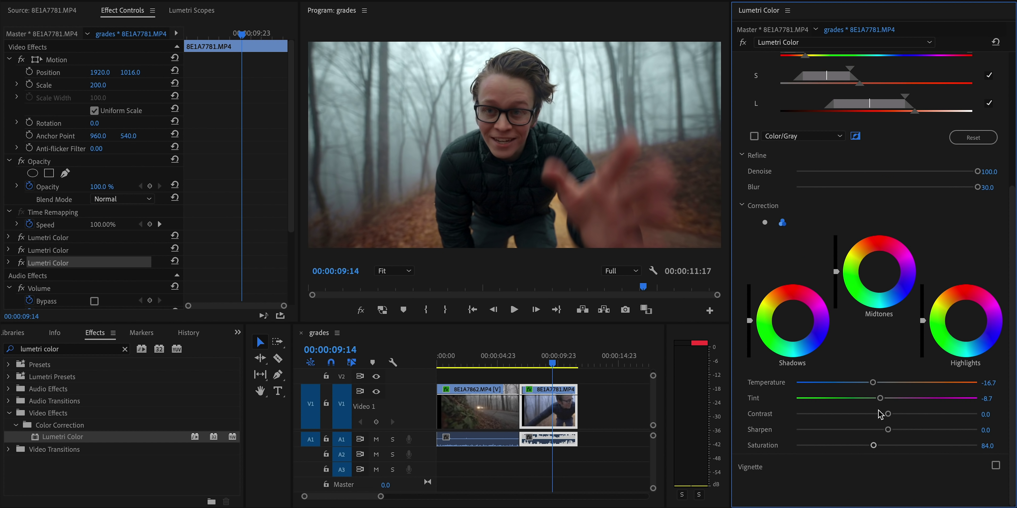
Compare the close-up picture with the HSL Secondary skin-tone correction switched off and on, leaving it enabled
scroll(955, 186, "up", 5)
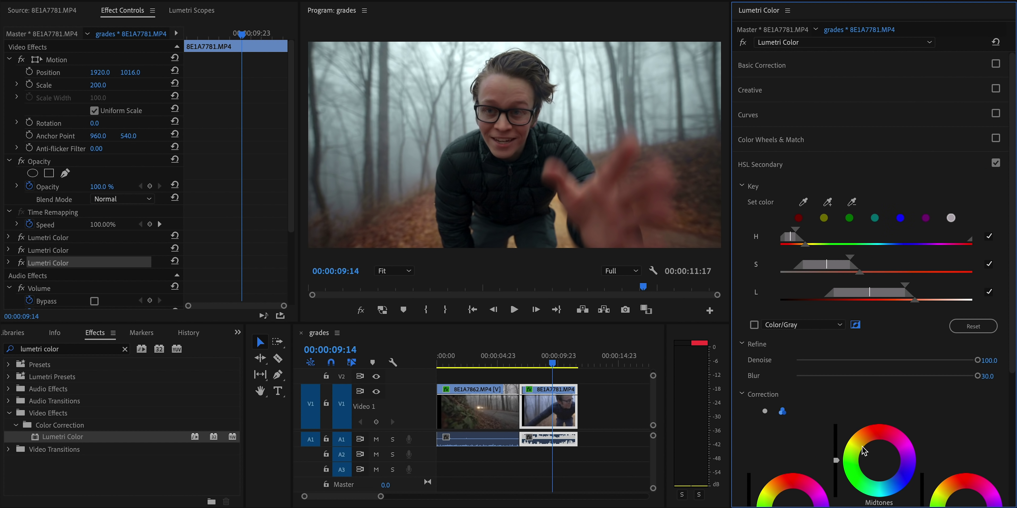
left_click(995, 164)
left_click(995, 164)
left_click(995, 163)
left_click(995, 163)
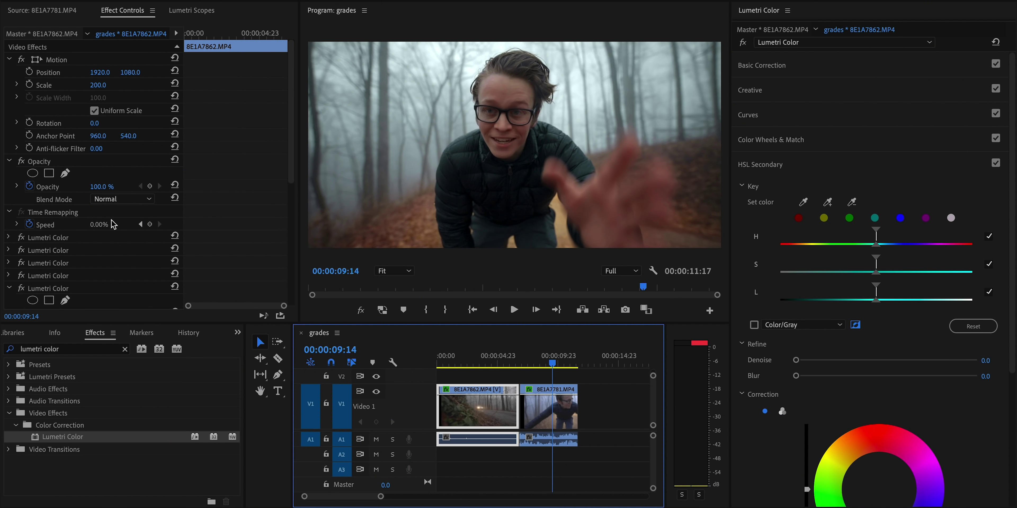
Review the stack of Lumetri Color effects on the forest road clip and reselect the close-up clip 8E1A7781.MP4
scroll(111, 219, "down", 2)
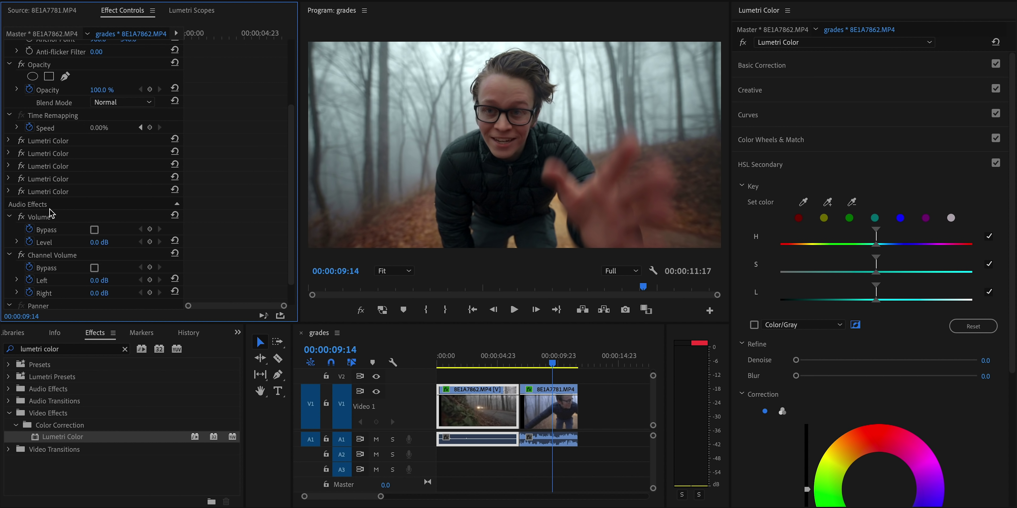
left_click(551, 424)
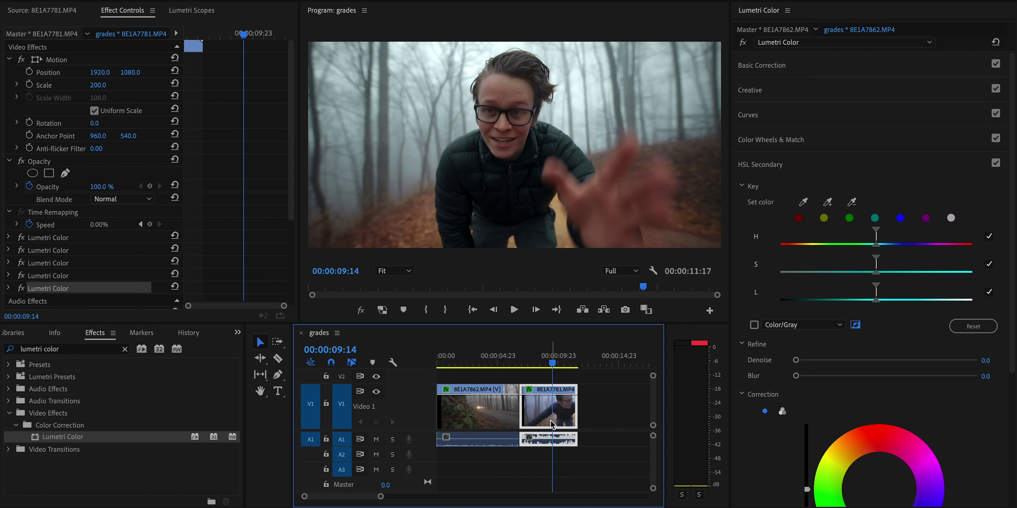